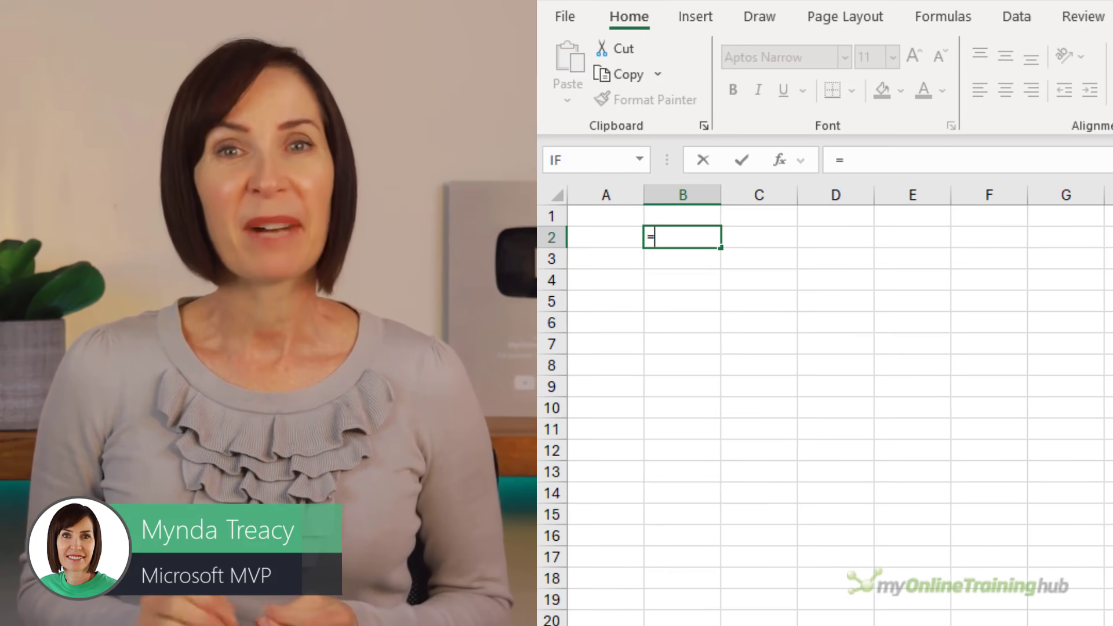
Step: Draft Python code in B2 importing pandas and seaborn and describing the Employee Data table
text(py)
key(Tab)
drag(976, 174, 976, 253)
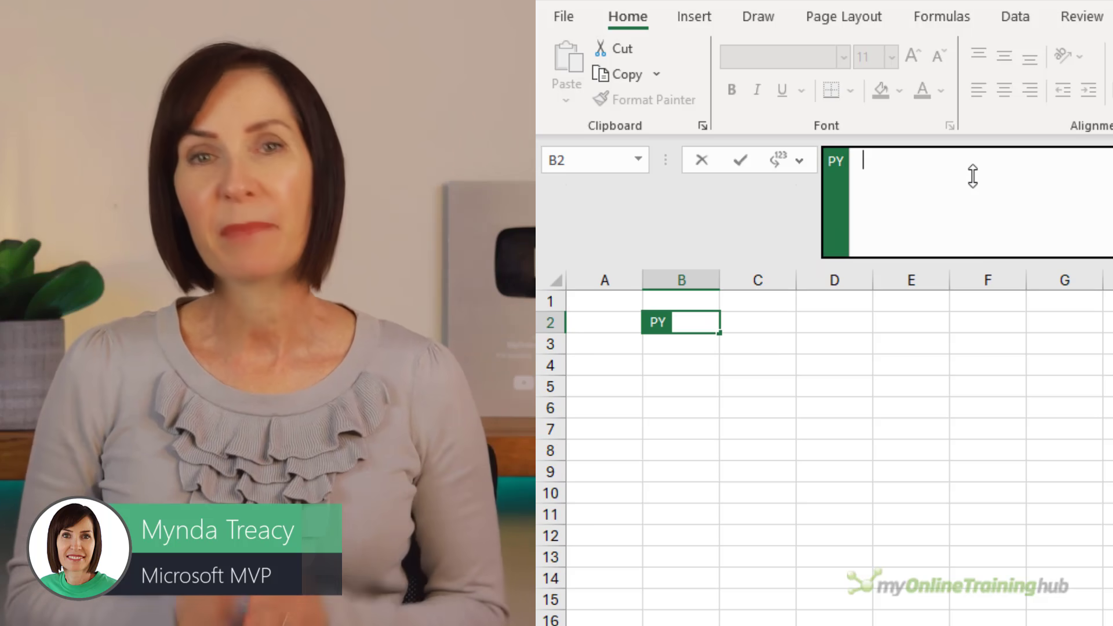
text(imp)
key(Tab)
text(pandas as pd)
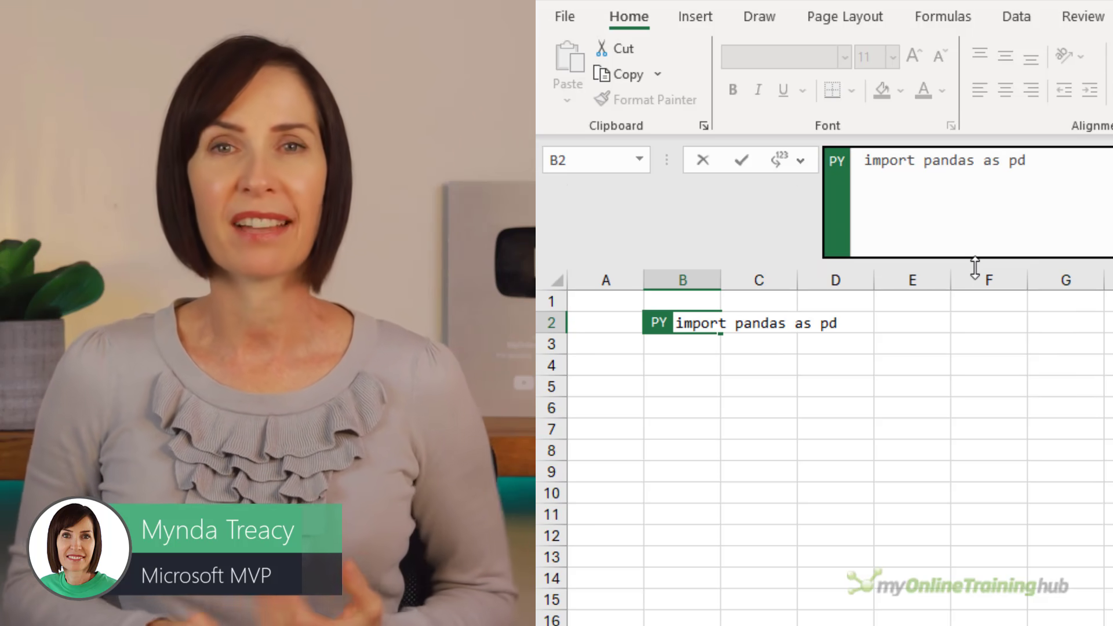
key(Return)
text(import seaborn a )
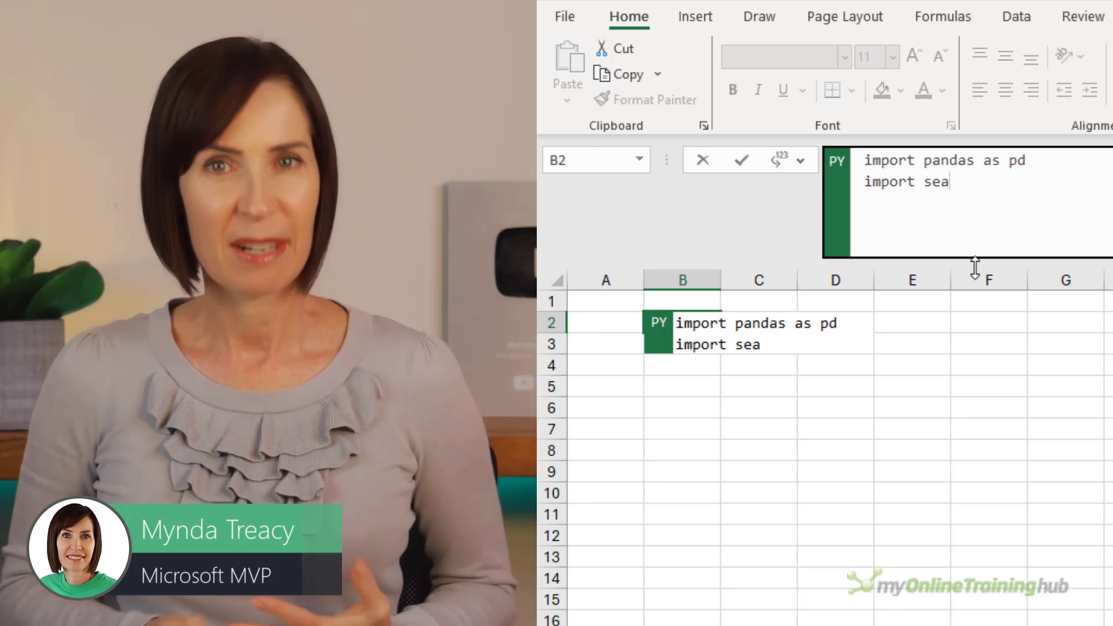
text(s sns)
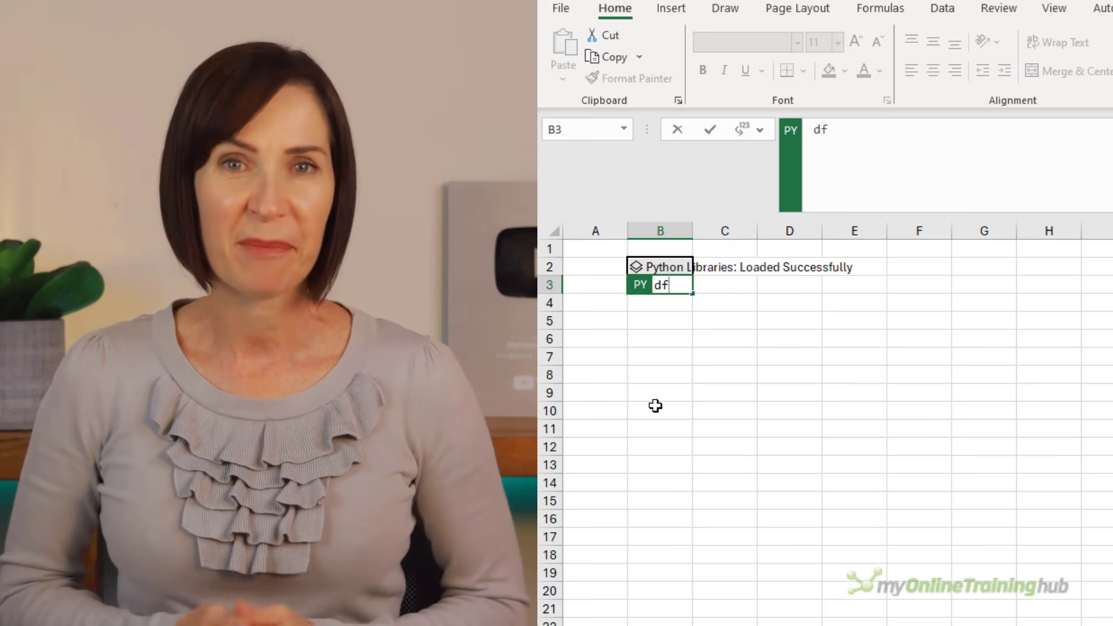
text(=xl("'Employee Data'!)
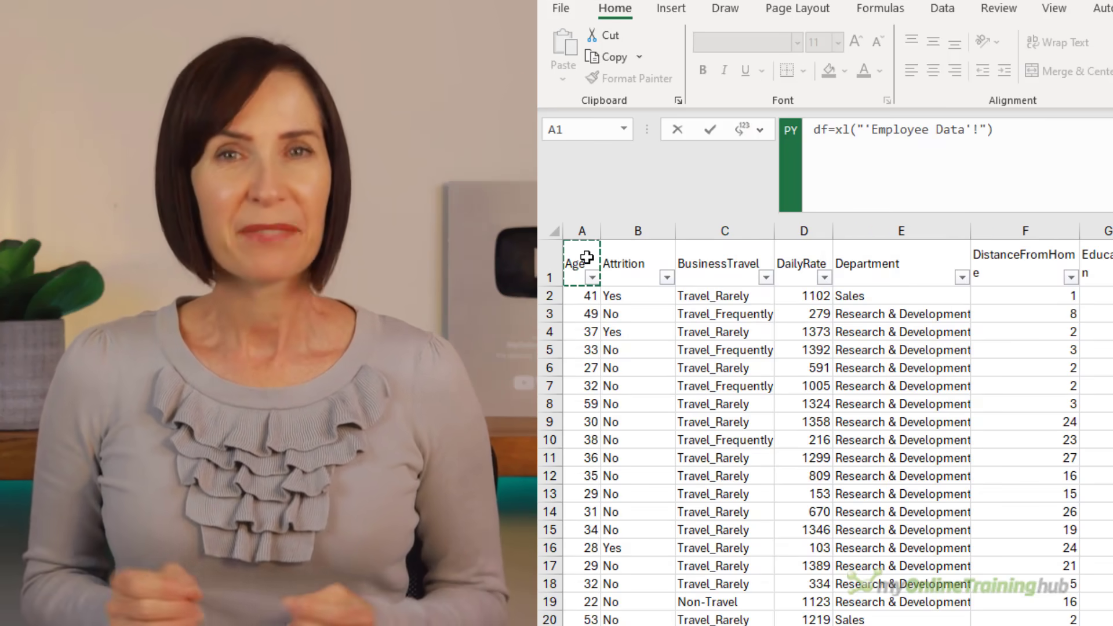
key(ctrl+shift+End)
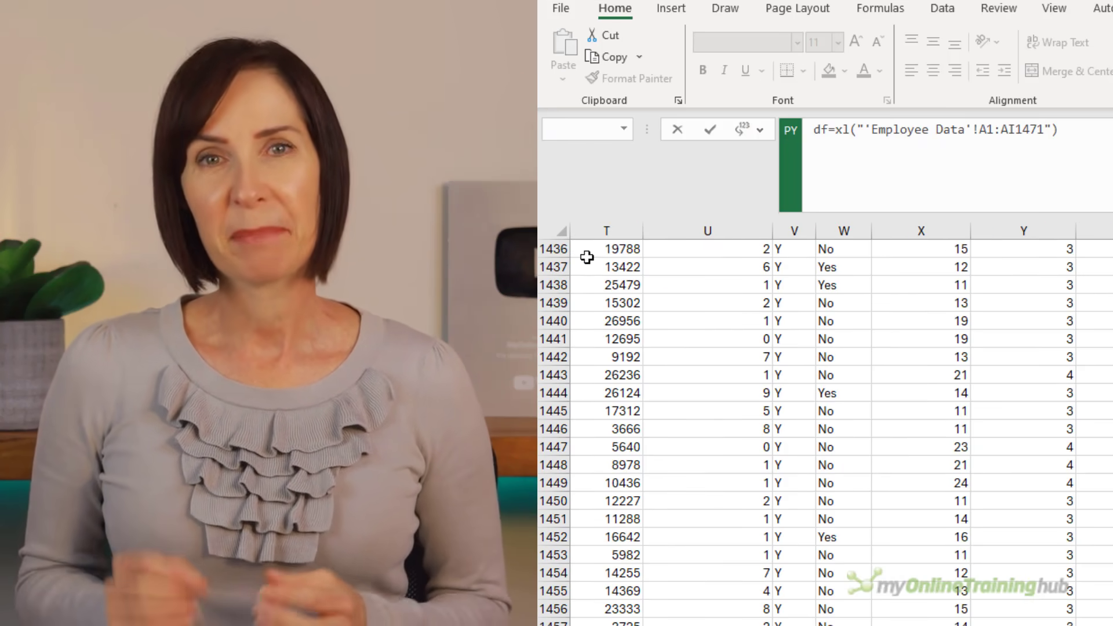
text(, headers)
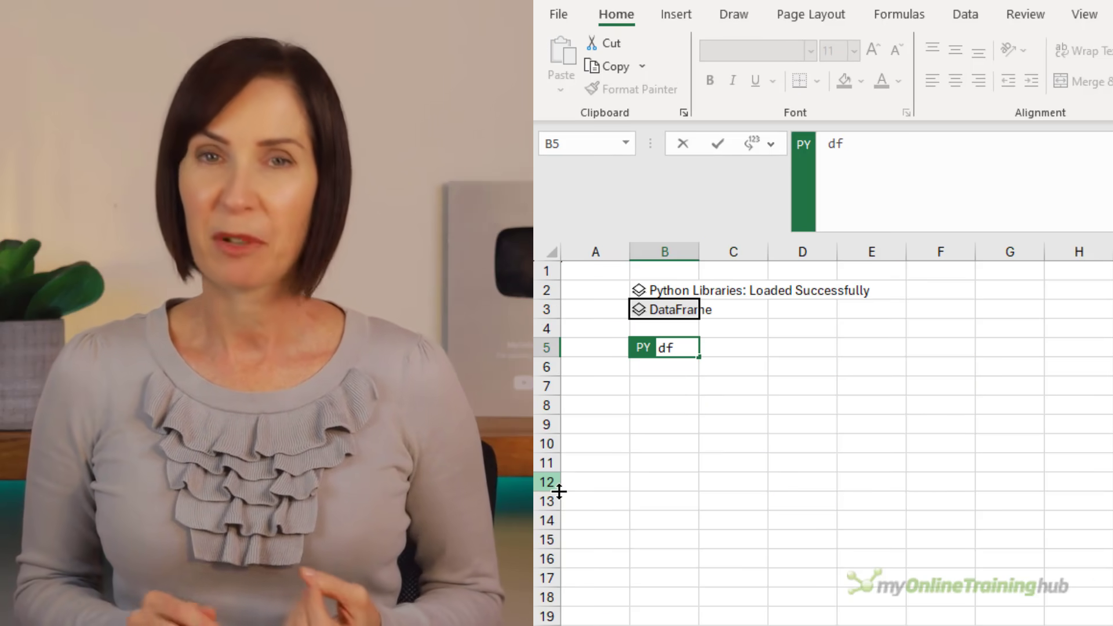
text(.describe())
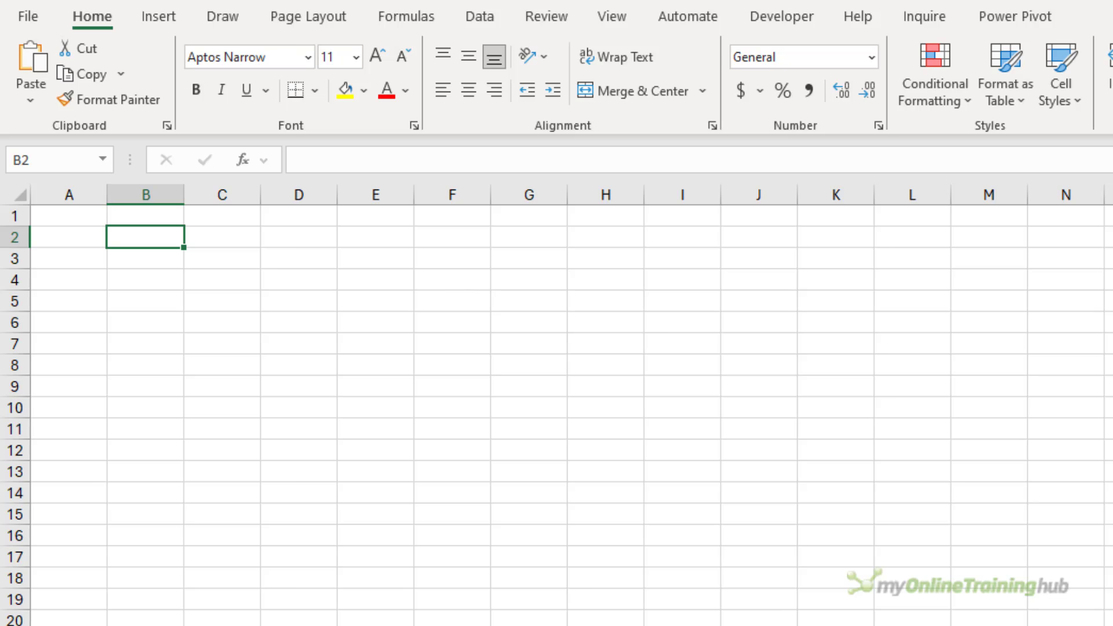
Step: Restart B2 as a Python cell with 'import pandas as pd' and 'import seaborn as sns'
text(=)
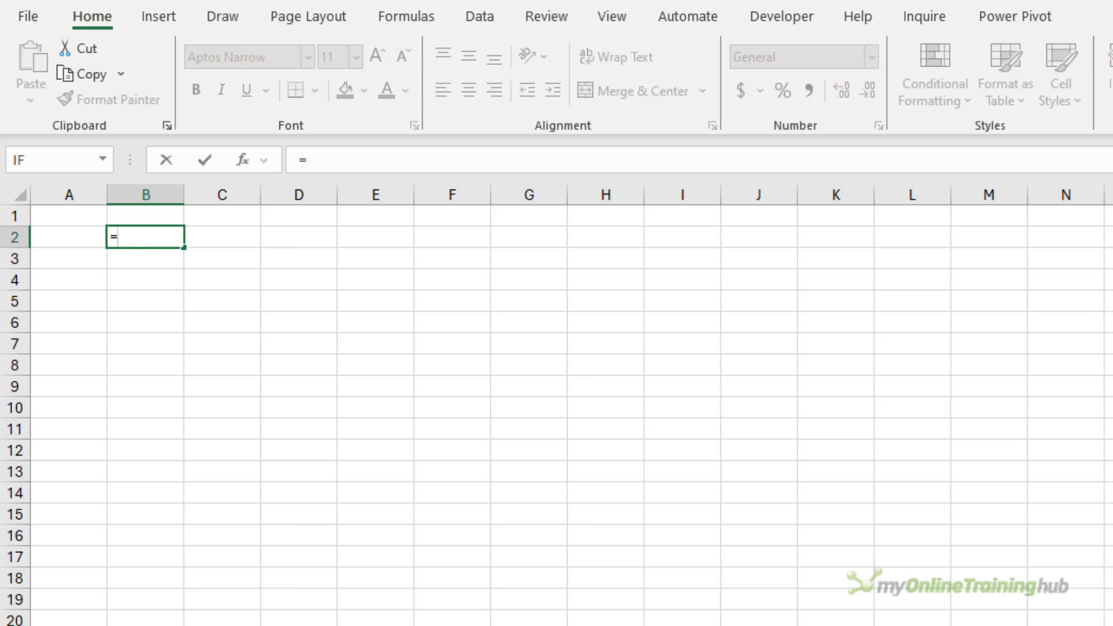
text(py)
key(Tab)
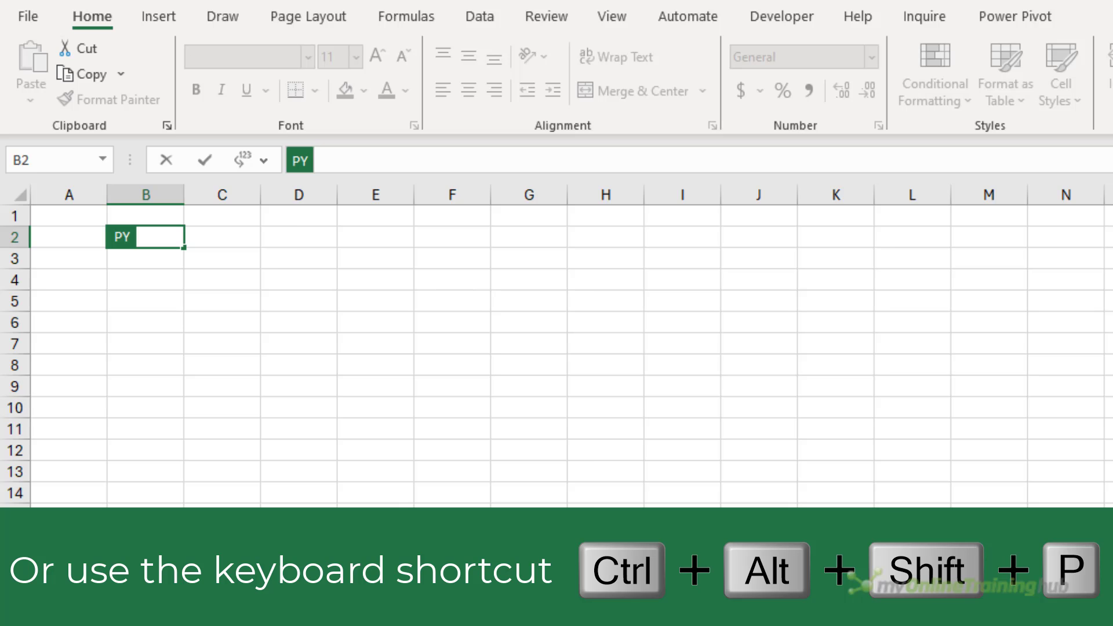
key(ctrl+F2)
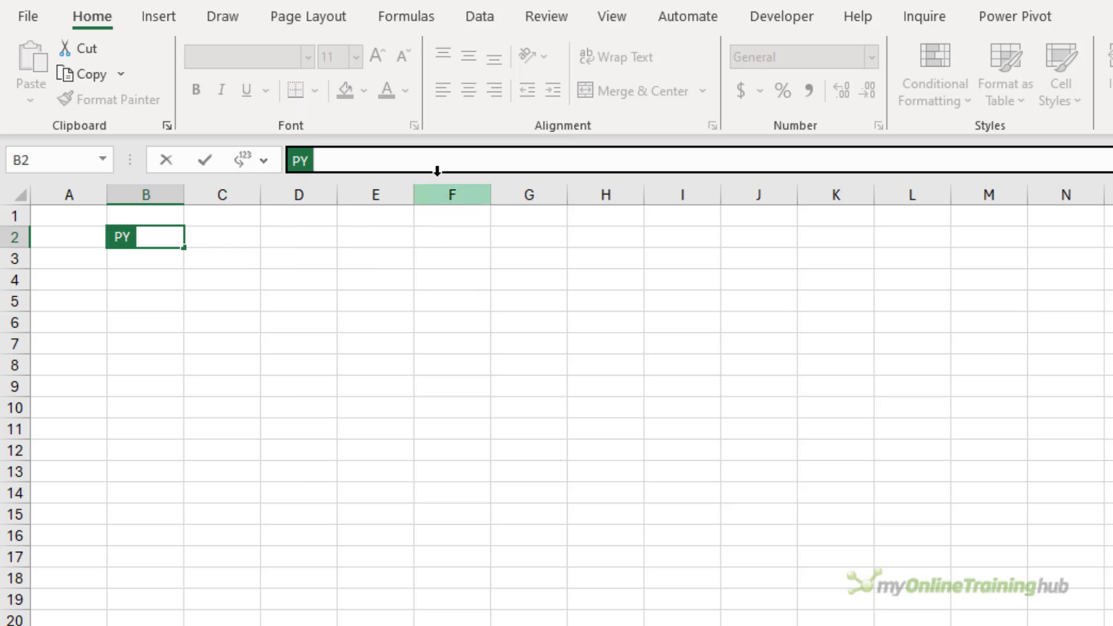
drag(438, 173, 438, 268)
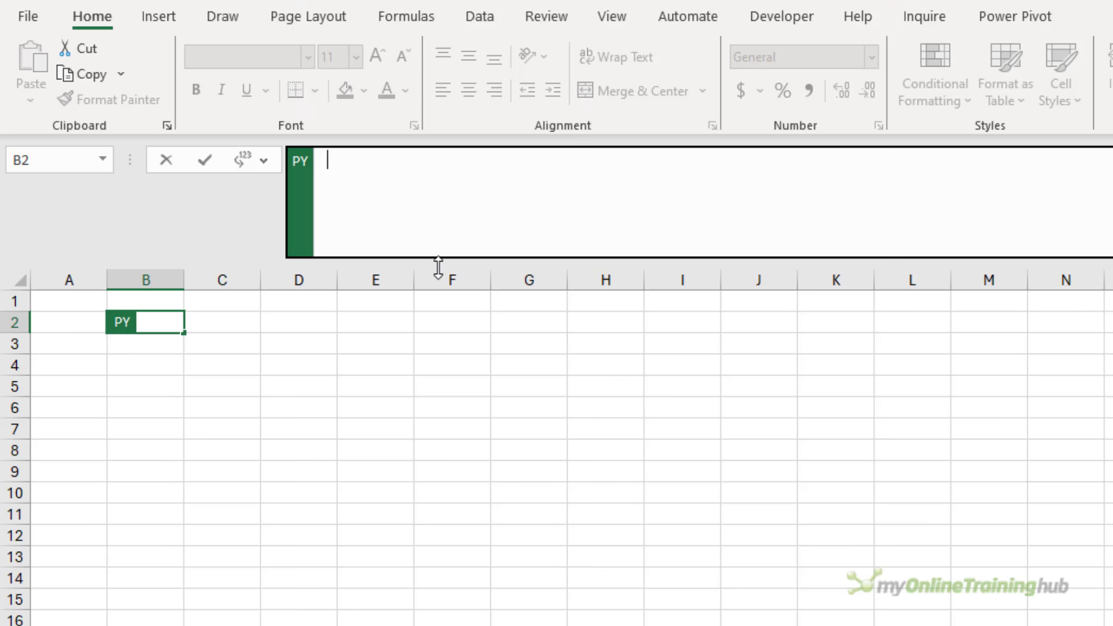
text(import panda)
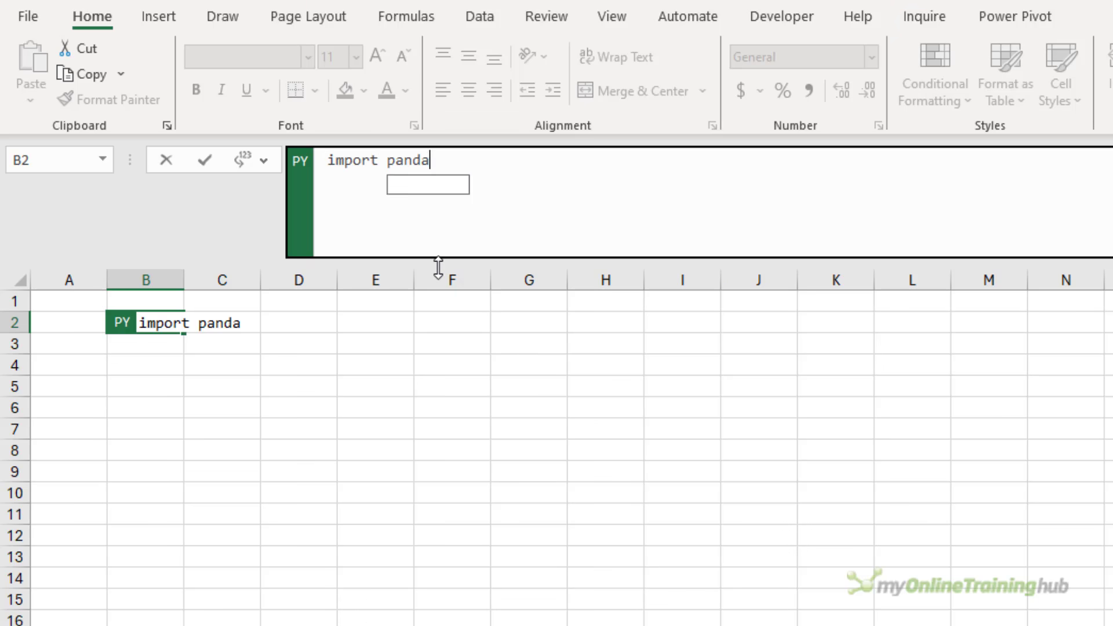
text(s as pd)
key(Return)
text(import)
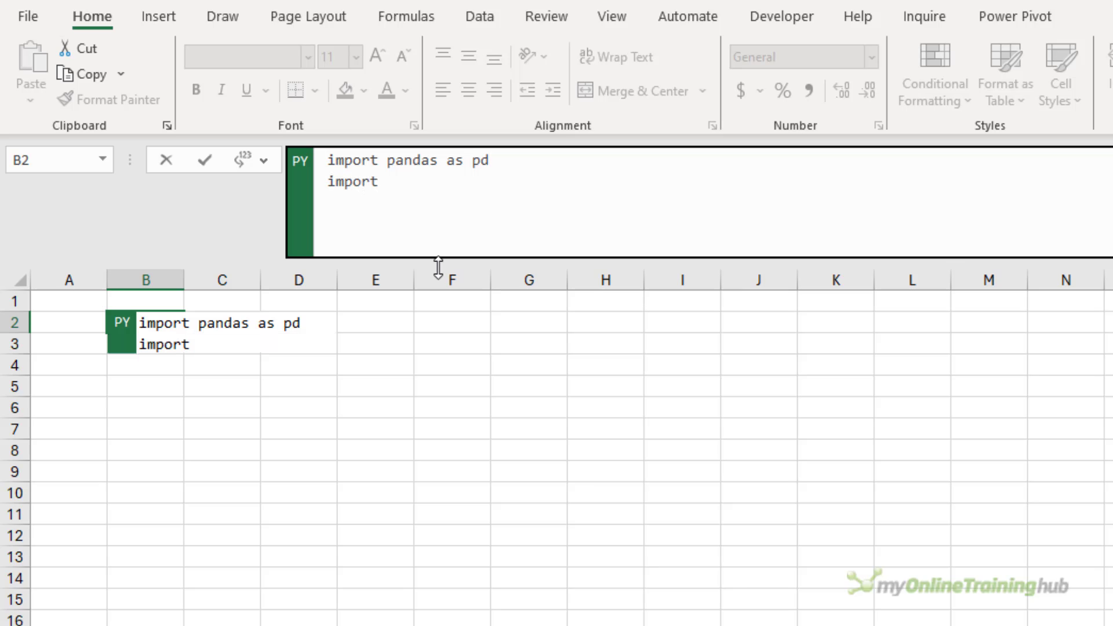
text( seaborn as sns)
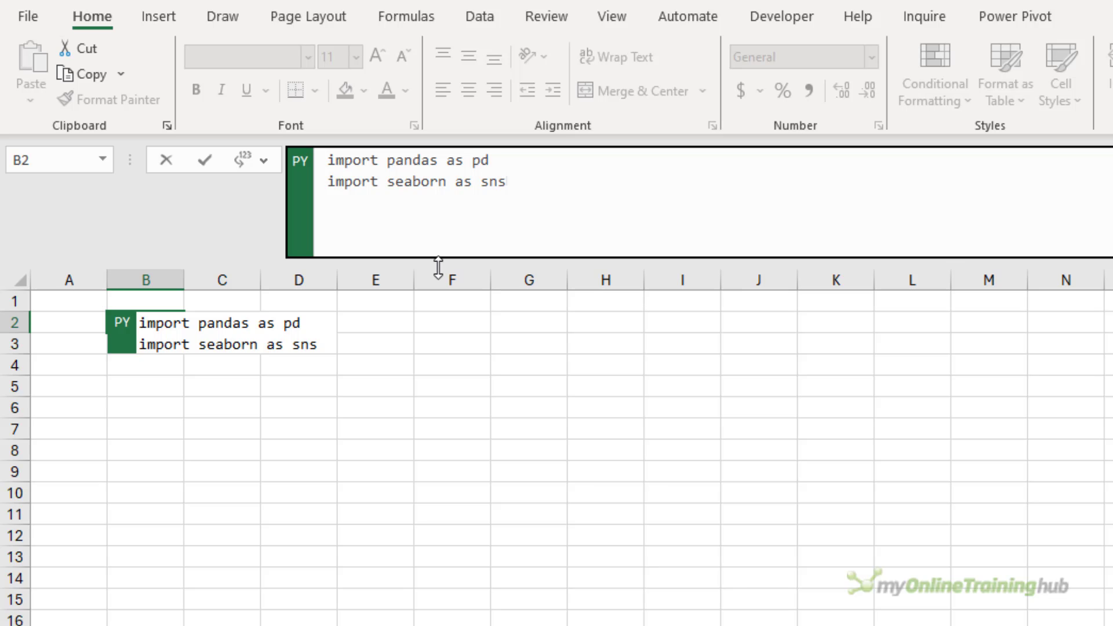
Step: Add the line "Python Libraries: Loaded Successfully", run it, and return a Python object
key(Return)
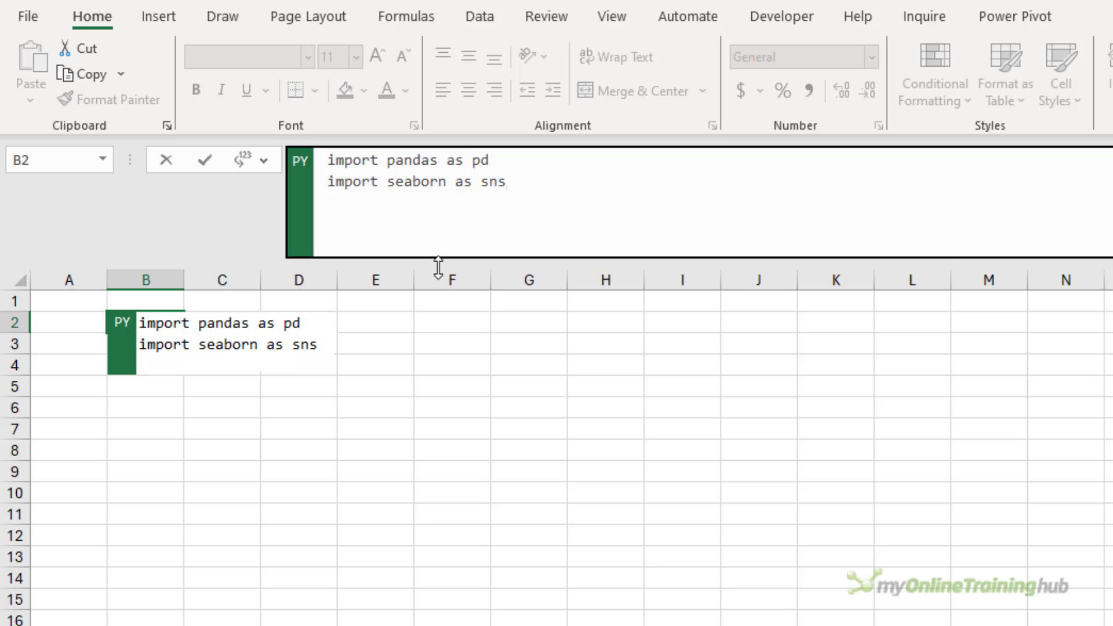
text("Python L)
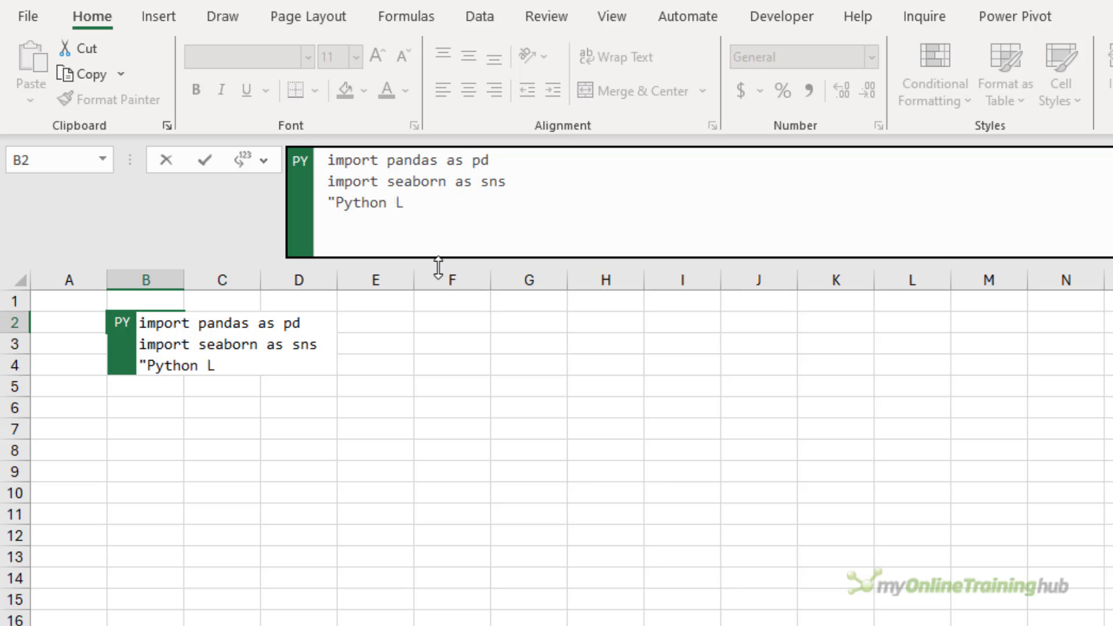
text(ibraries:)
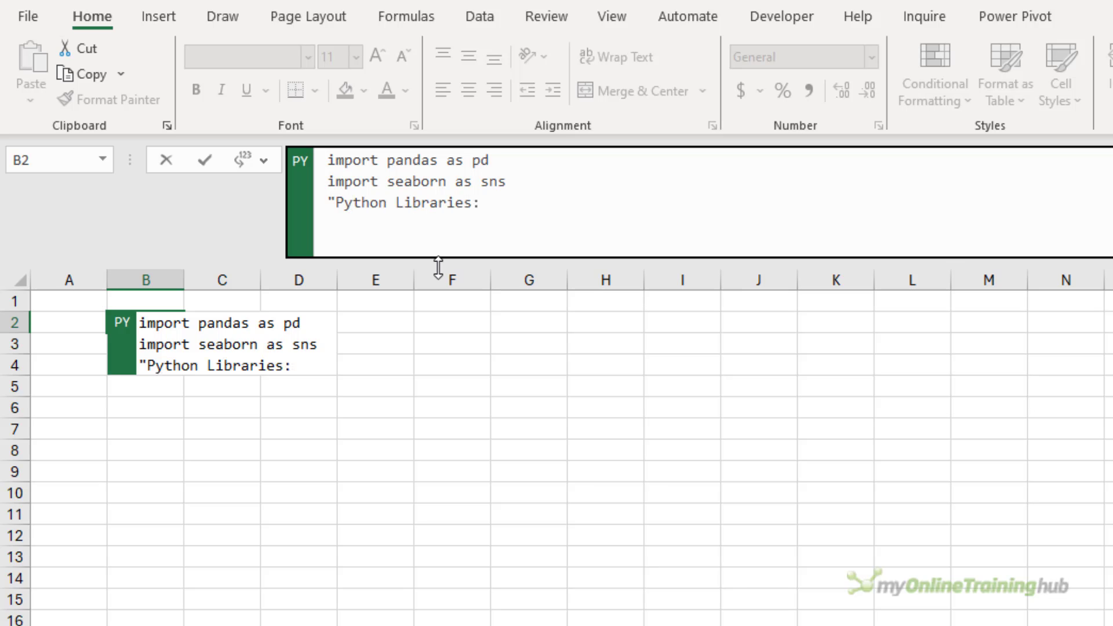
text( Loaded Succe)
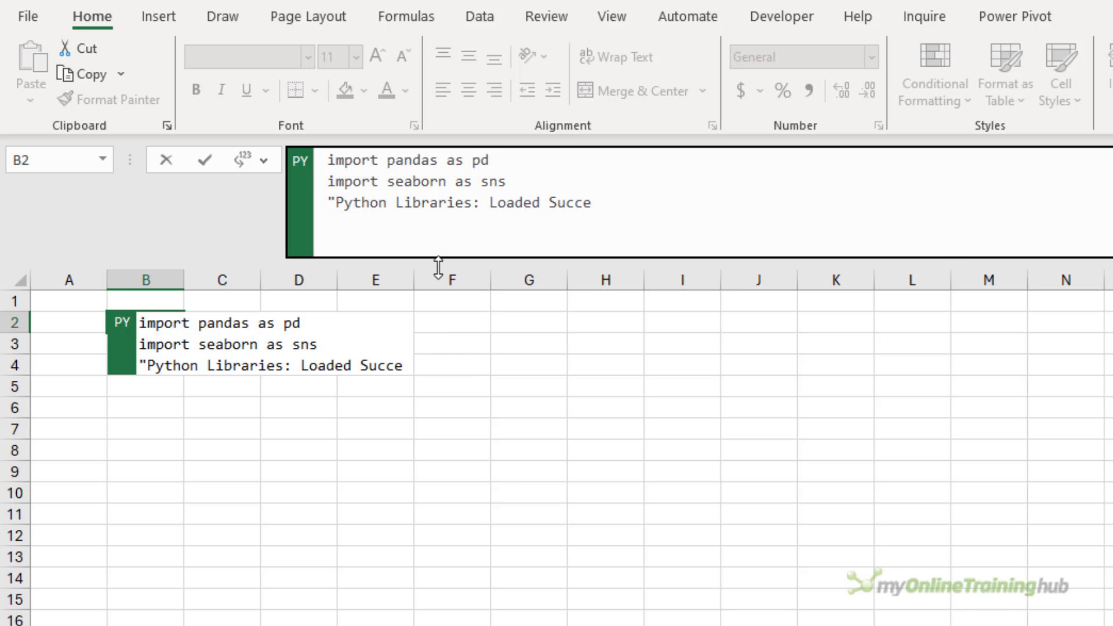
text(ssfully)
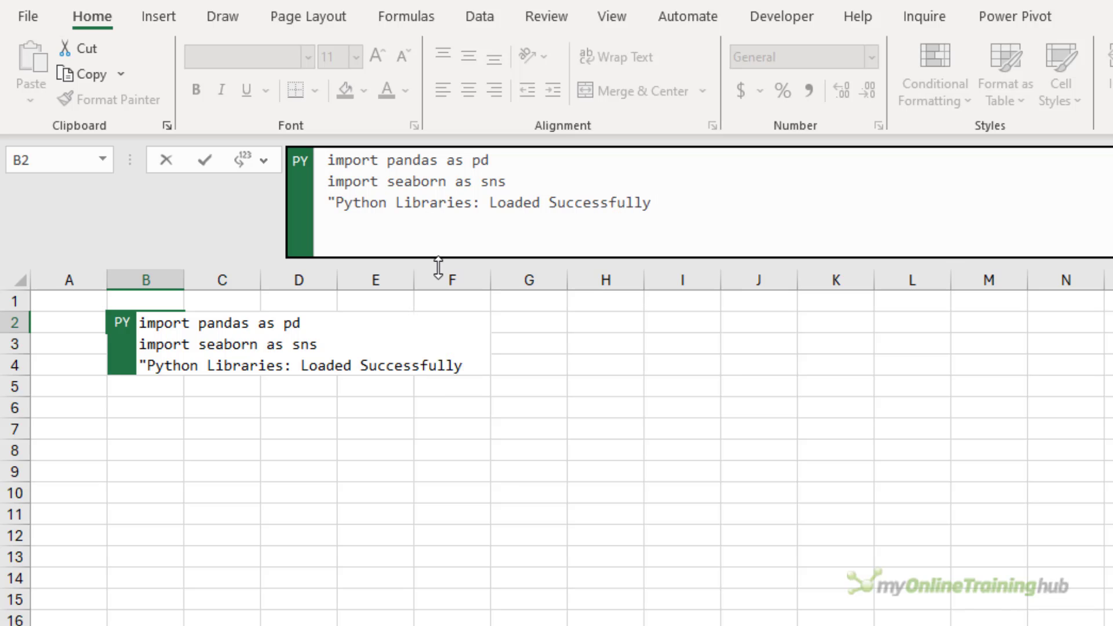
text(")
key(ctrl+Return)
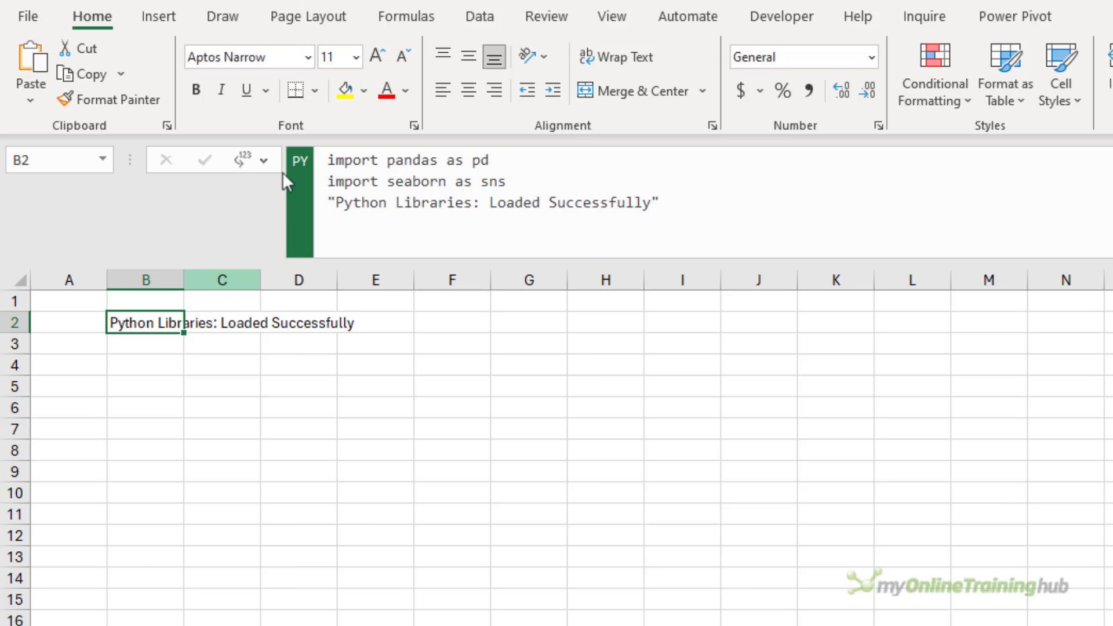
click(268, 162)
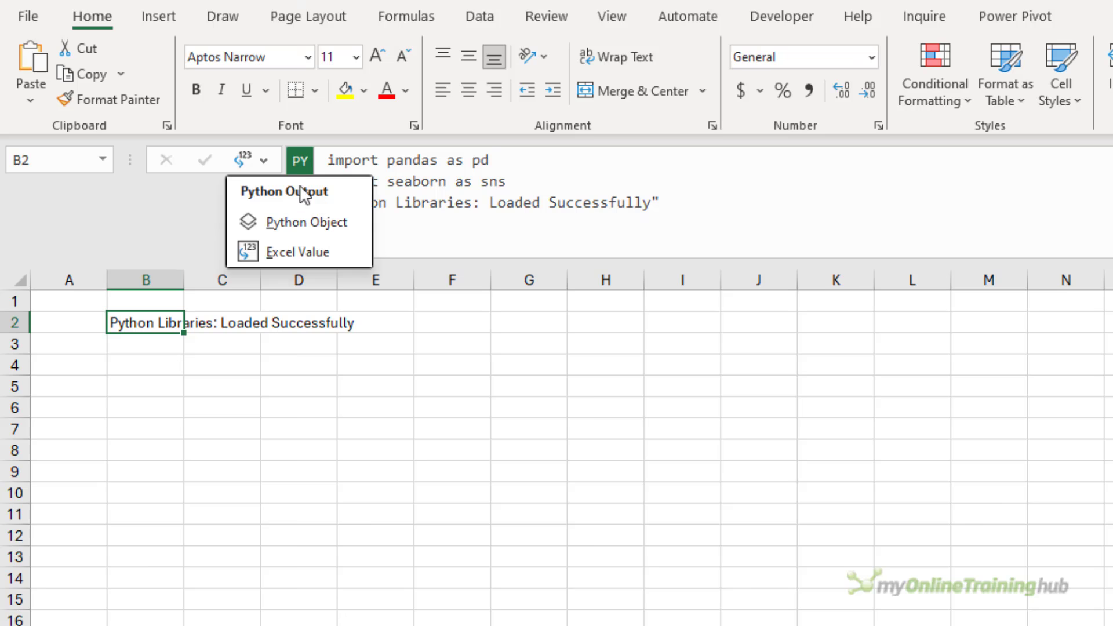
click(350, 221)
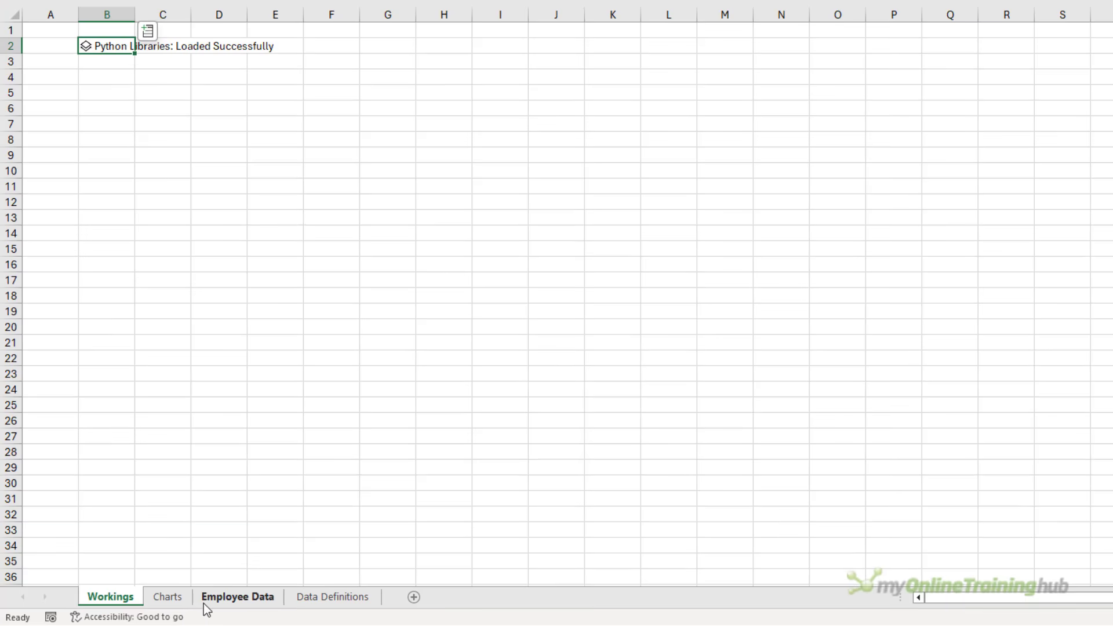
Step: Switch to the Employee Data sheet and scroll across and down through the employee records
click(183, 603)
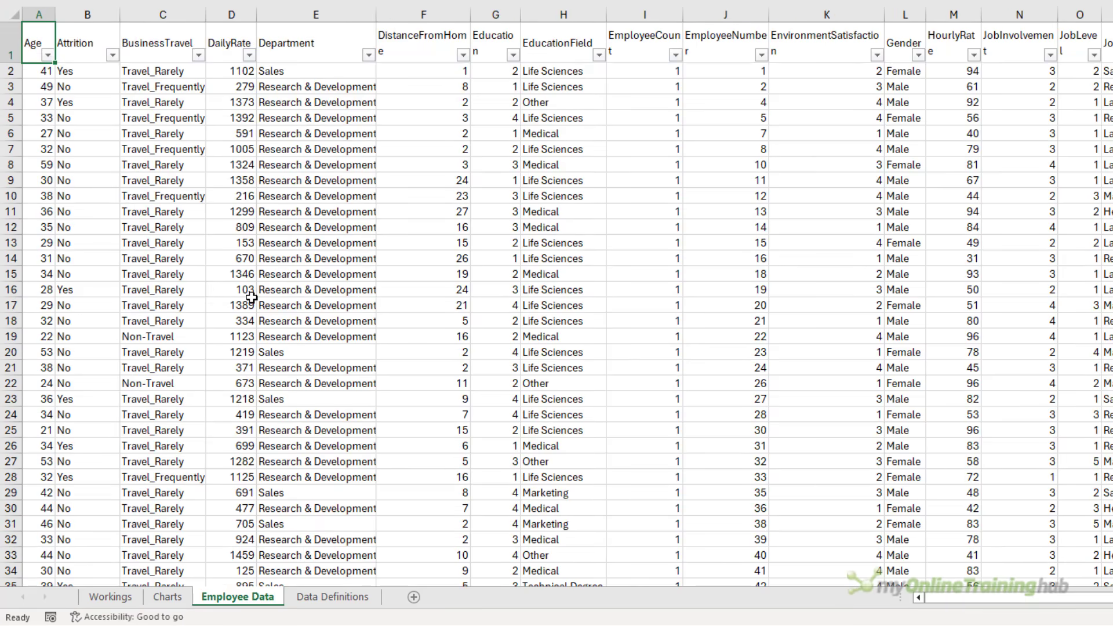
scroll(251, 297, right, 10)
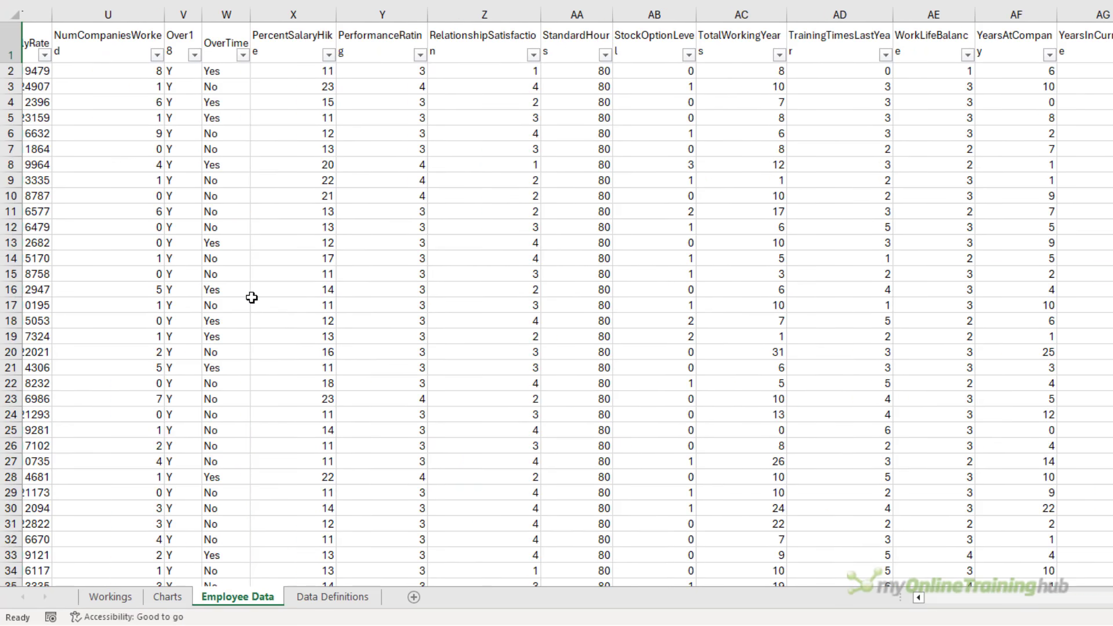
scroll(252, 297, left, 9)
scroll(251, 298, down, 10)
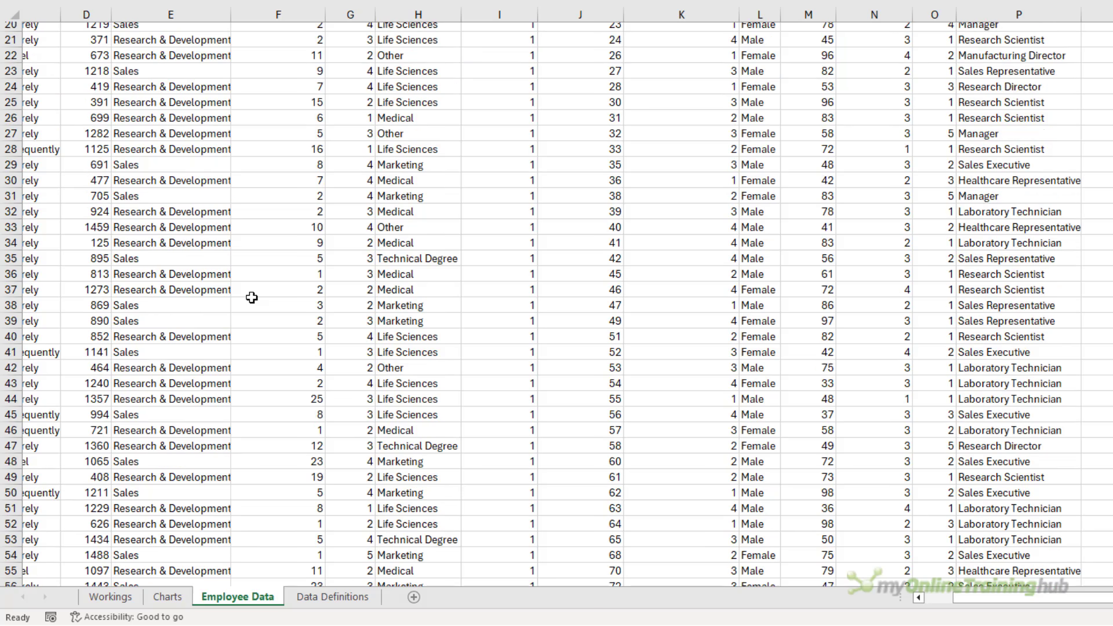
scroll(251, 297, up, 10)
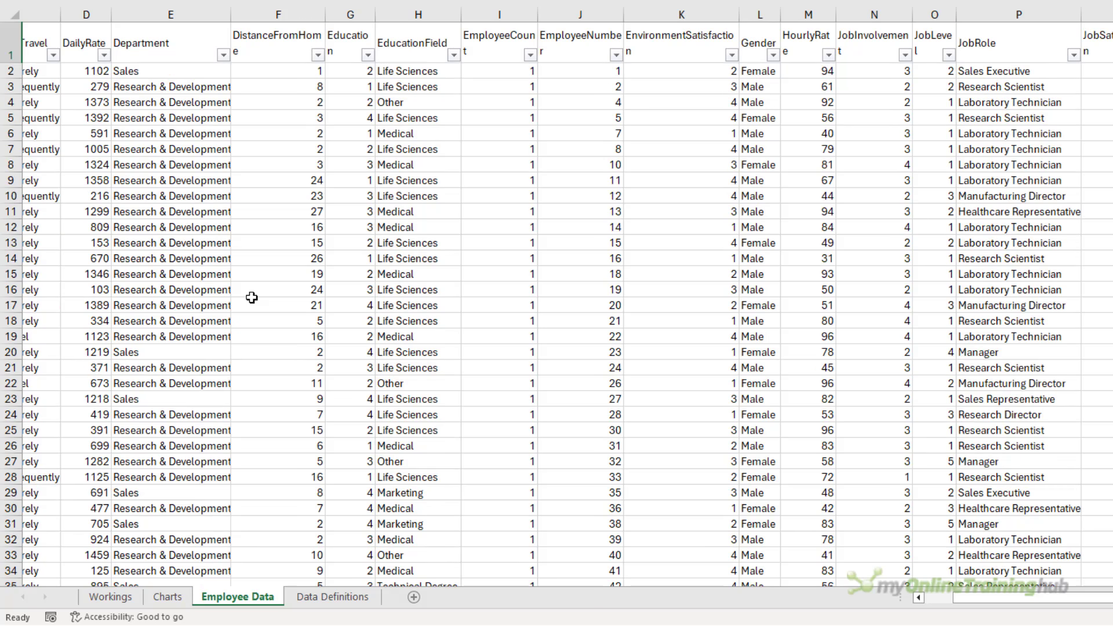
scroll(252, 298, left, 2)
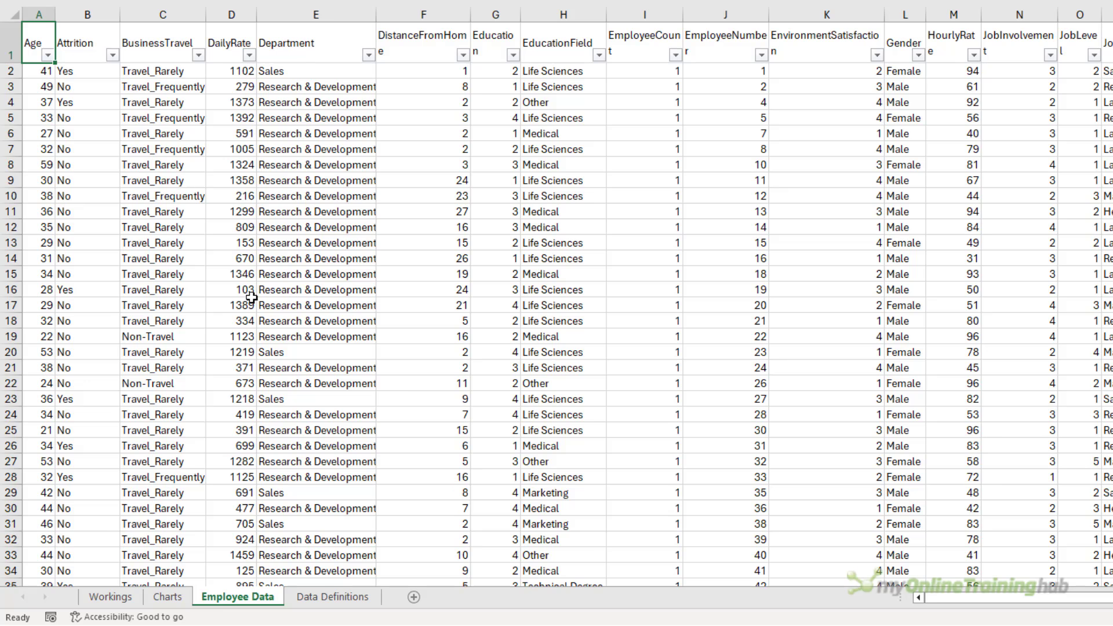
Step: Start a Python cell in Workings B3 with df= referencing 'Employee Data'!A1:AI1471
click(112, 595)
key(Down)
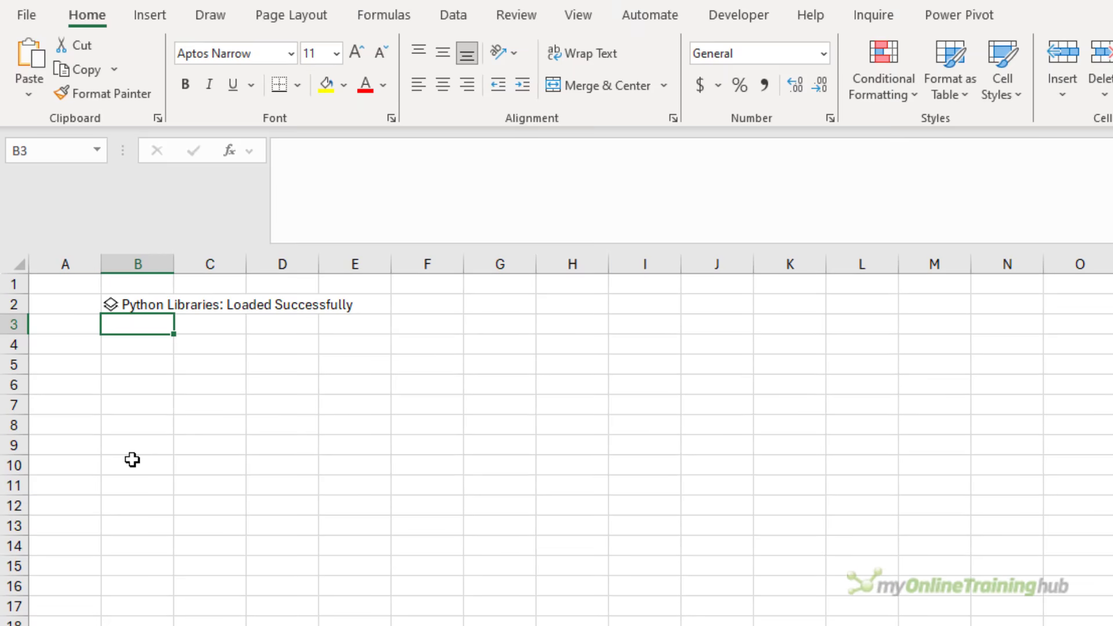
text(=py)
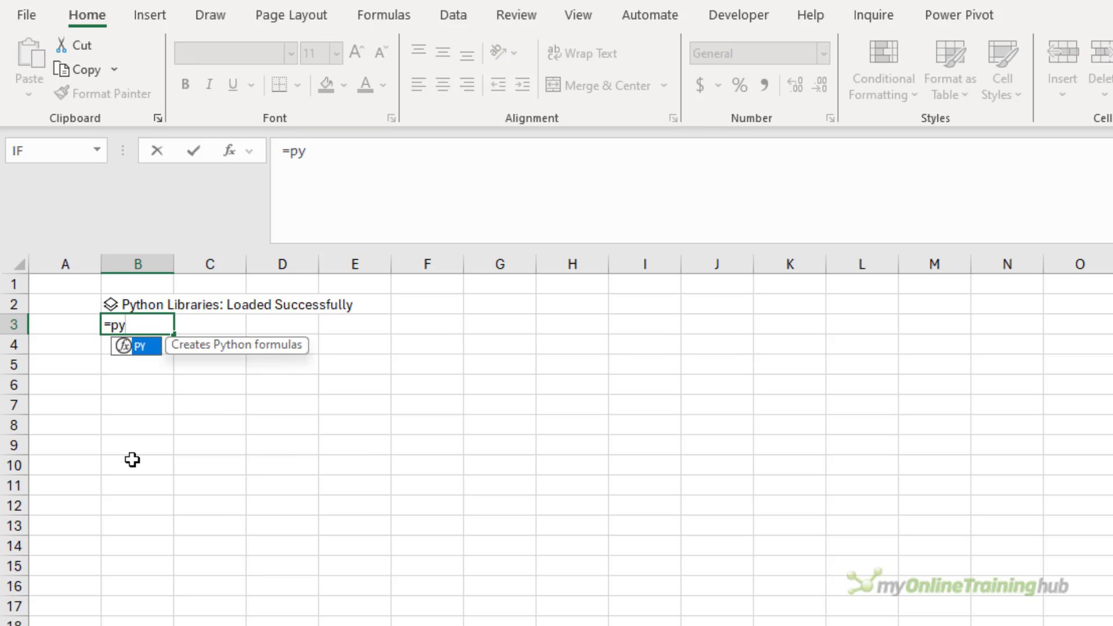
key(Tab)
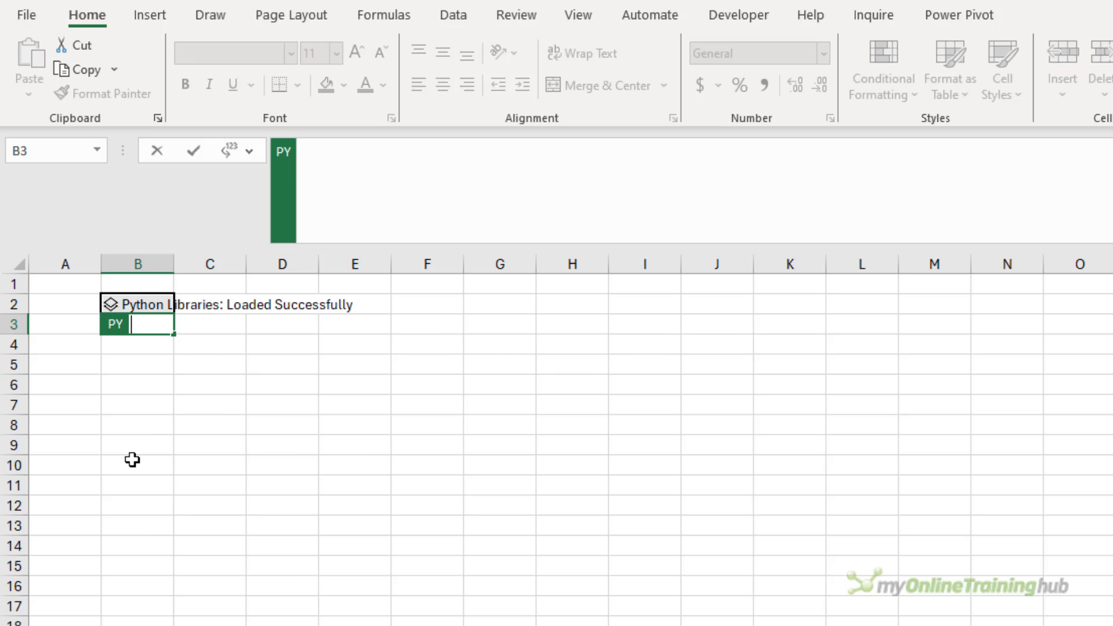
text(df=)
key(ctrl+Page_Down)
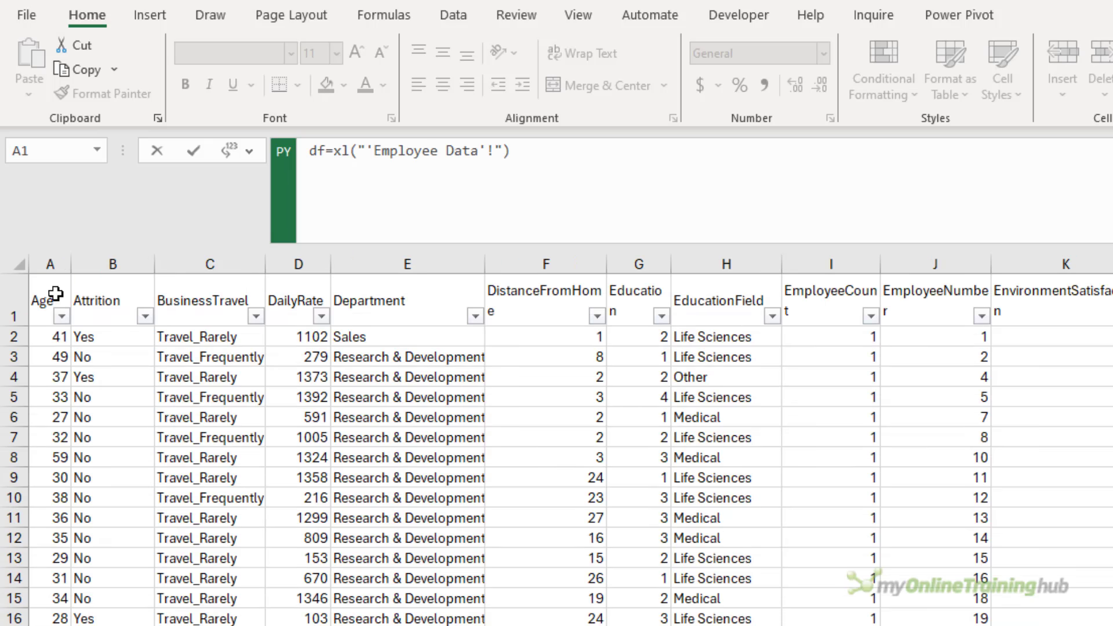
click(55, 294)
key(ctrl+shift+End)
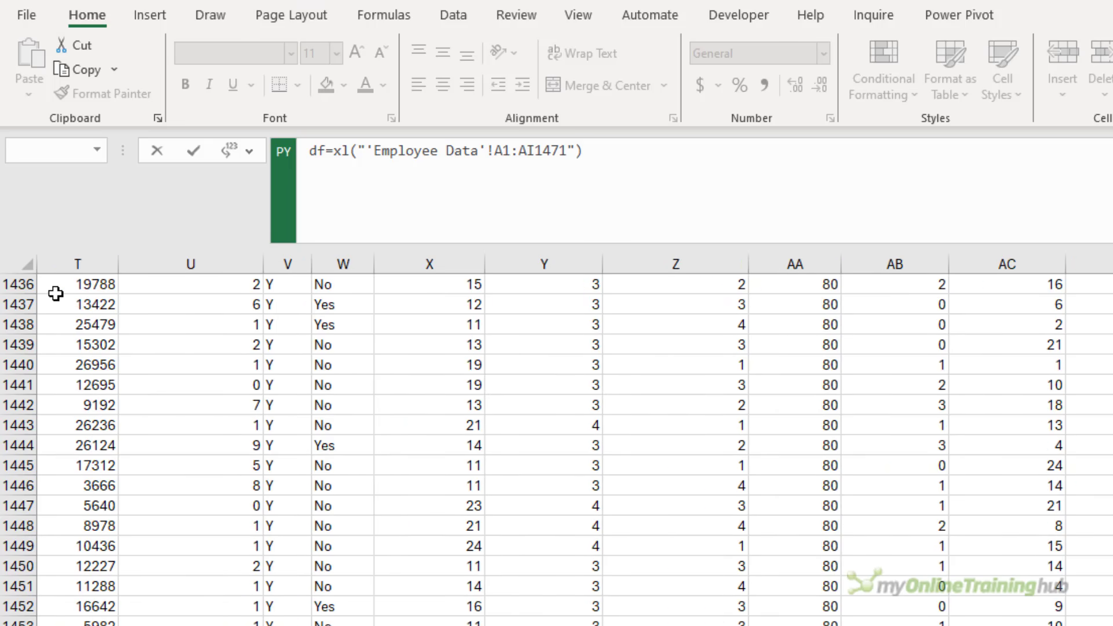
Step: Add headers=True, commit past the warning, and return df as a DataFrame object
click(576, 152)
text(, hea)
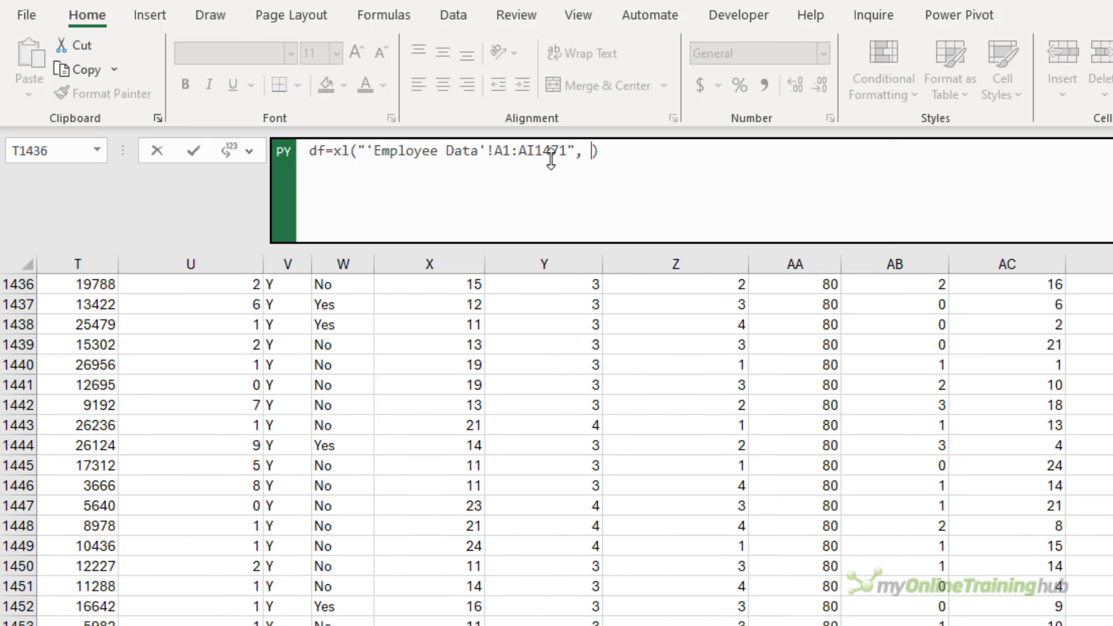
text(ders=True)
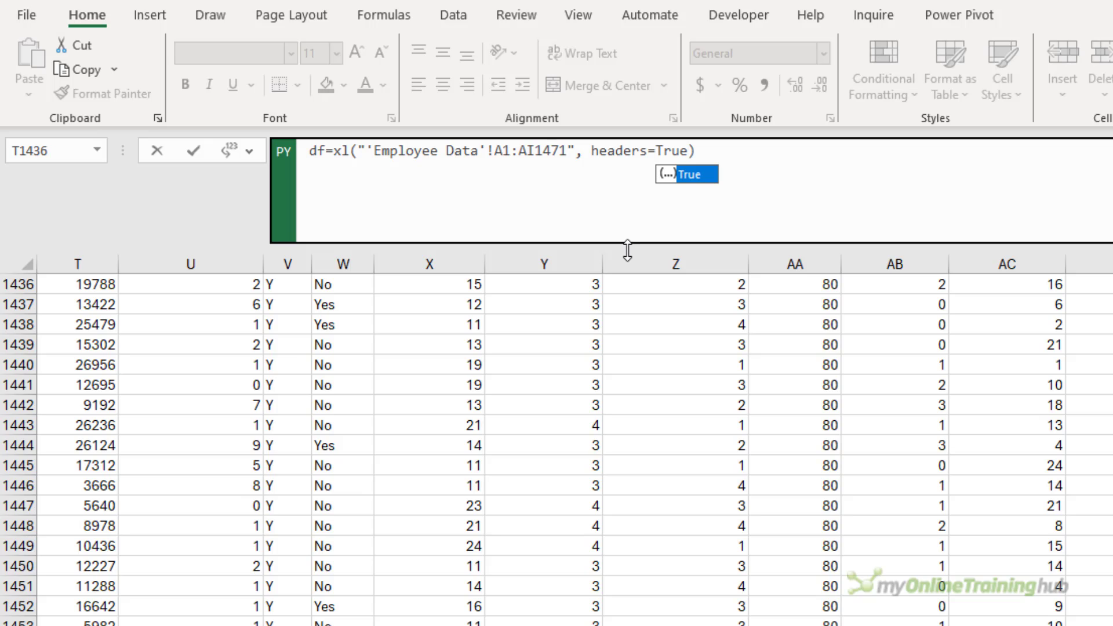
key(ctrl+Return)
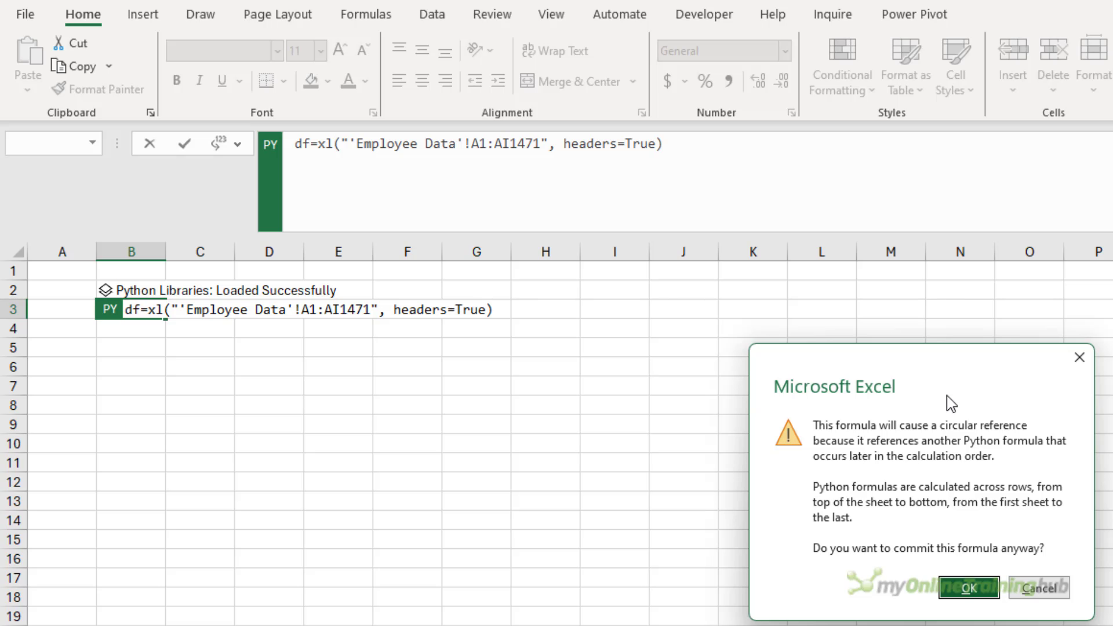
click(966, 588)
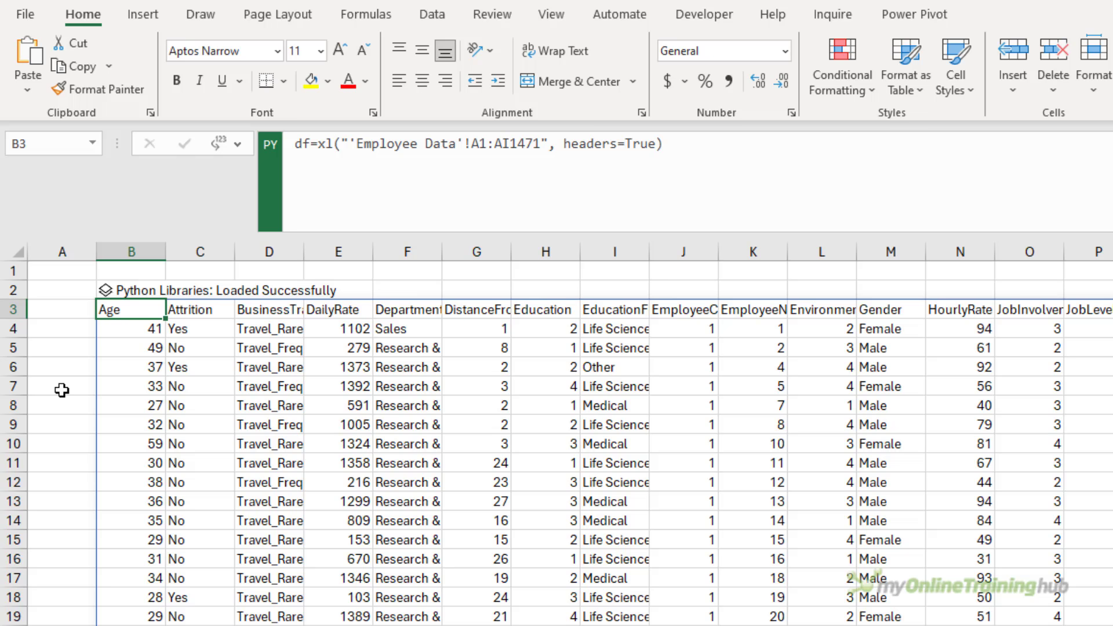
click(229, 143)
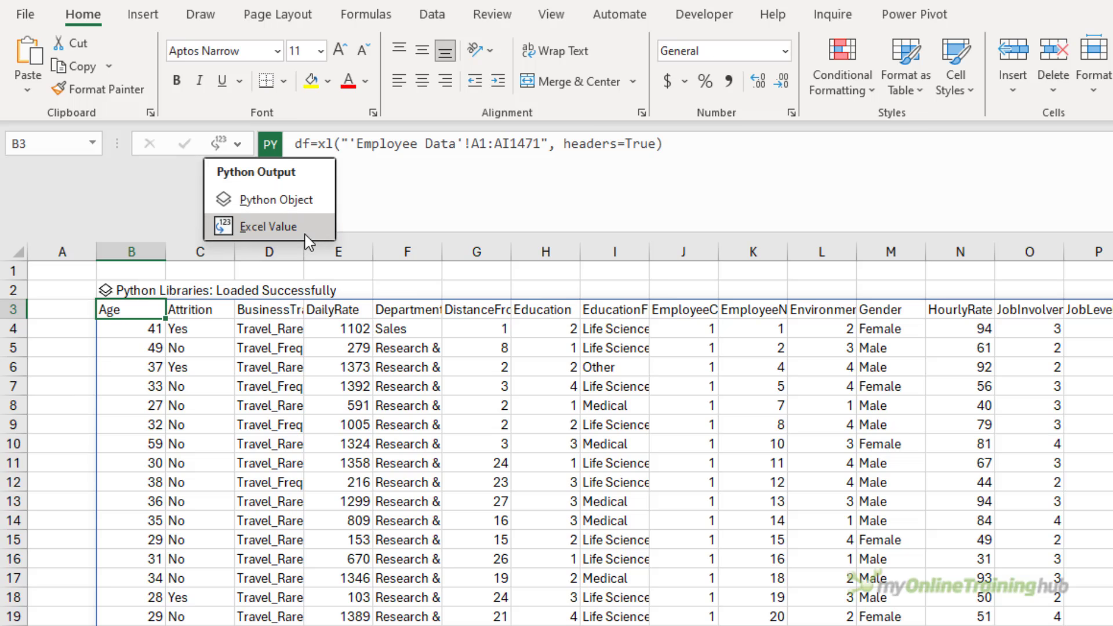
key(Up)
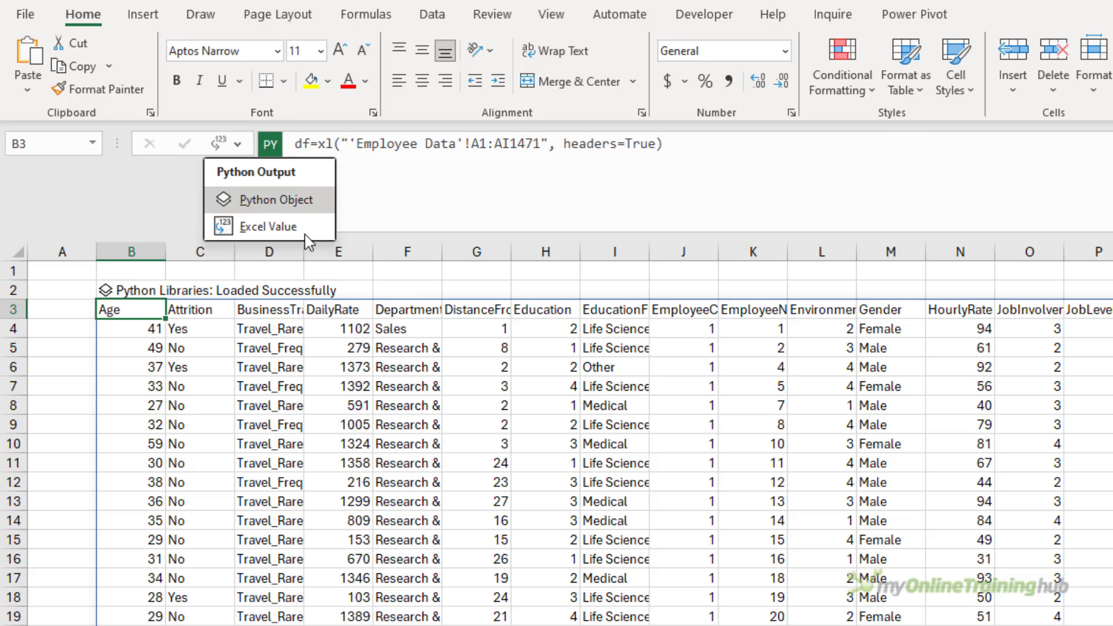
click(324, 205)
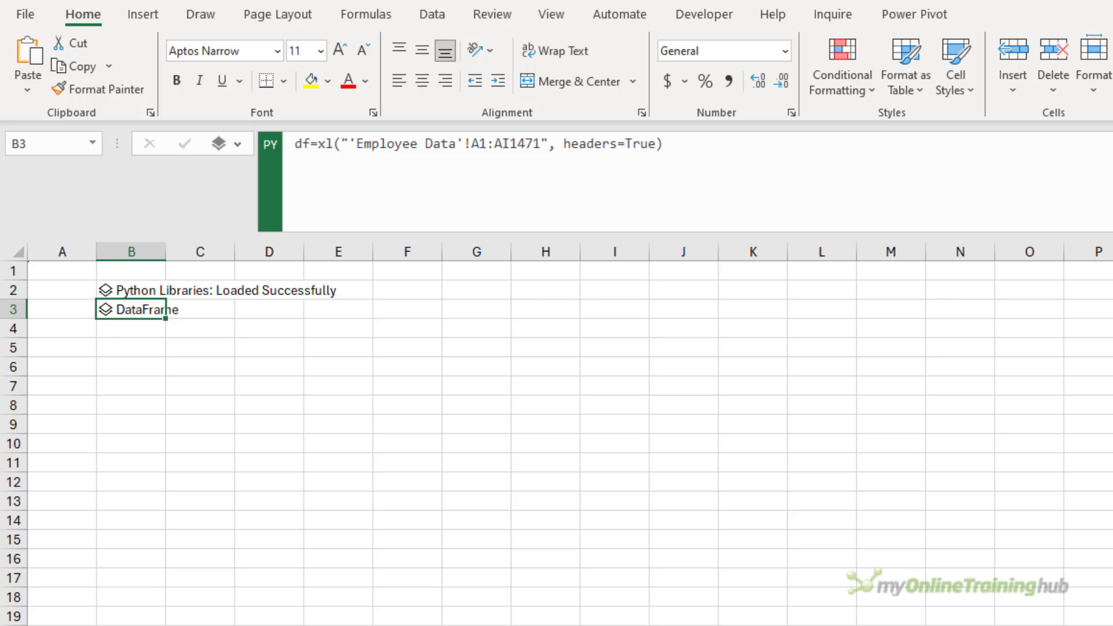
click(131, 290)
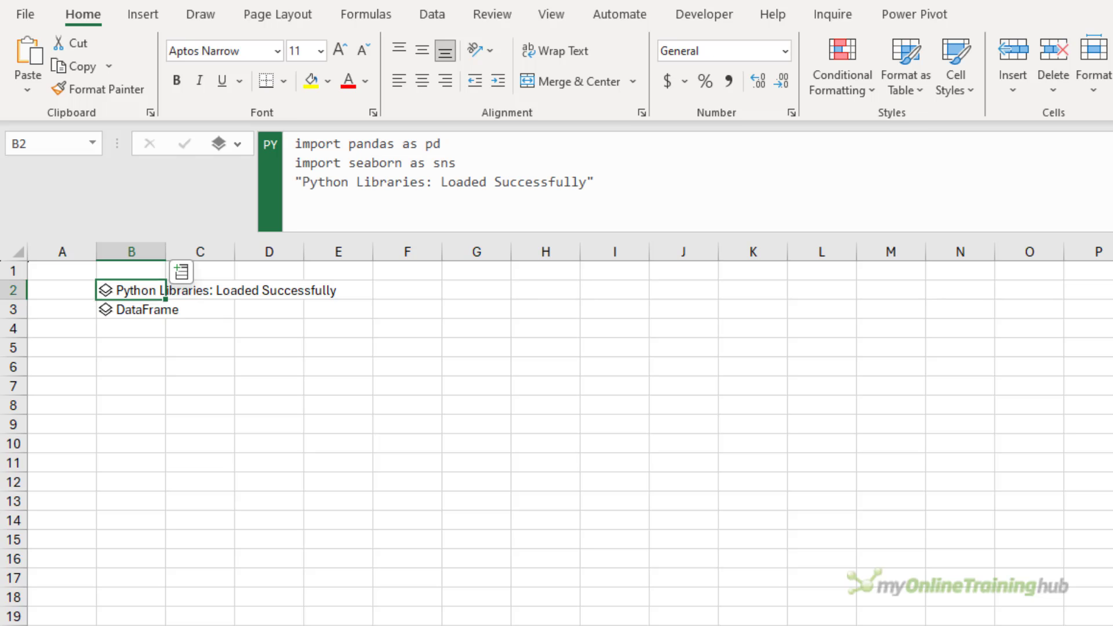
click(132, 309)
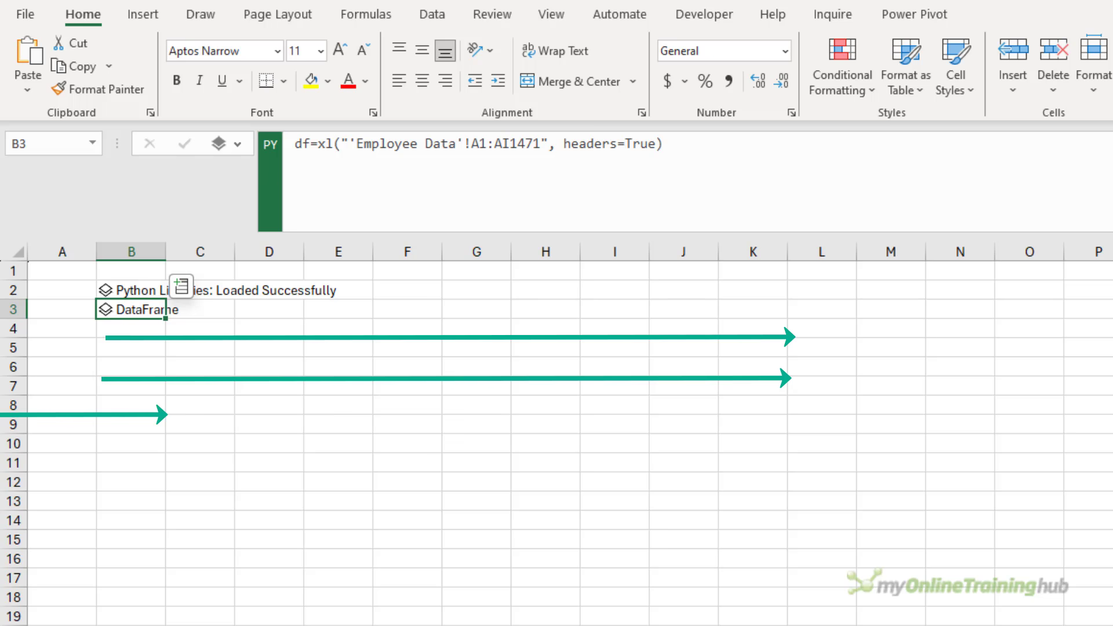
Step: Run df.describe() as a Python cell in B5 and review the spilled statistics
click(131, 328)
click(131, 348)
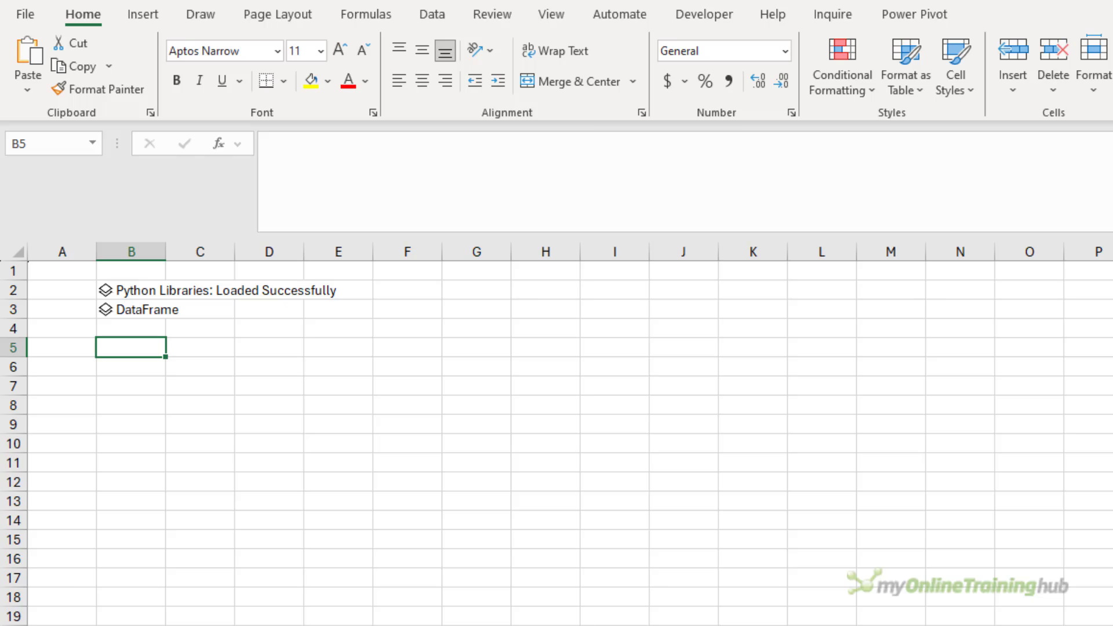
text(=py)
key(Tab)
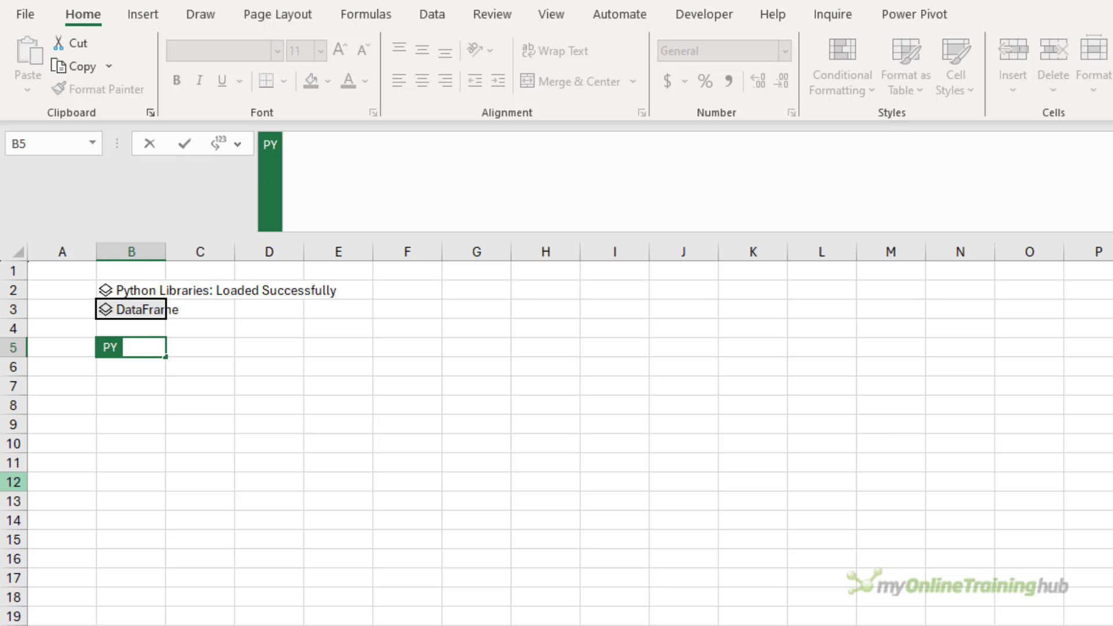
text(df.describe())
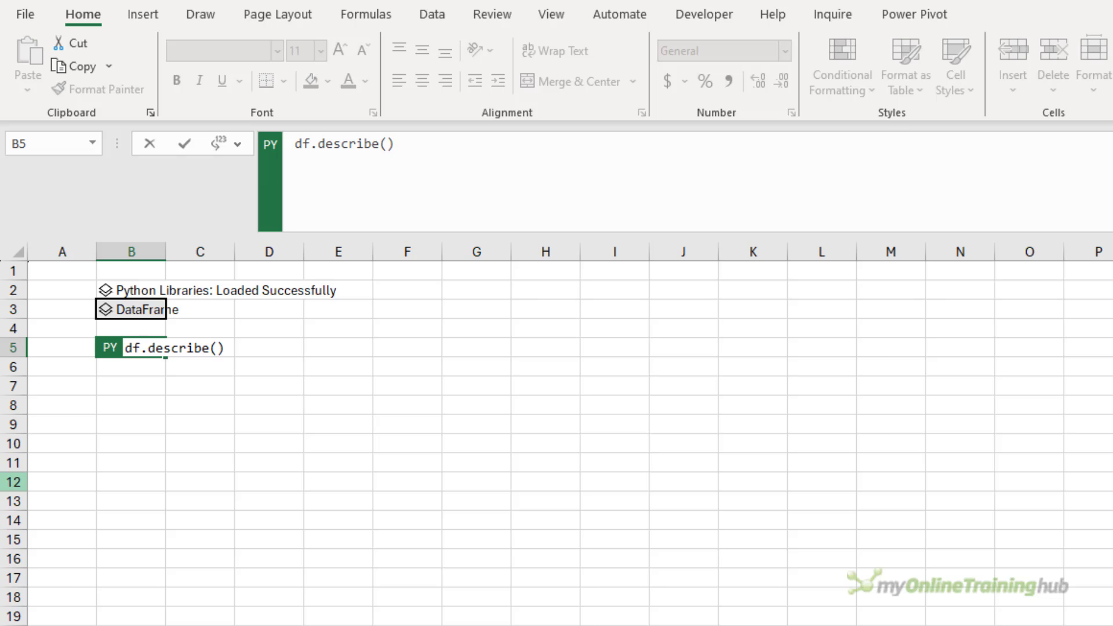
key(ctrl+Return)
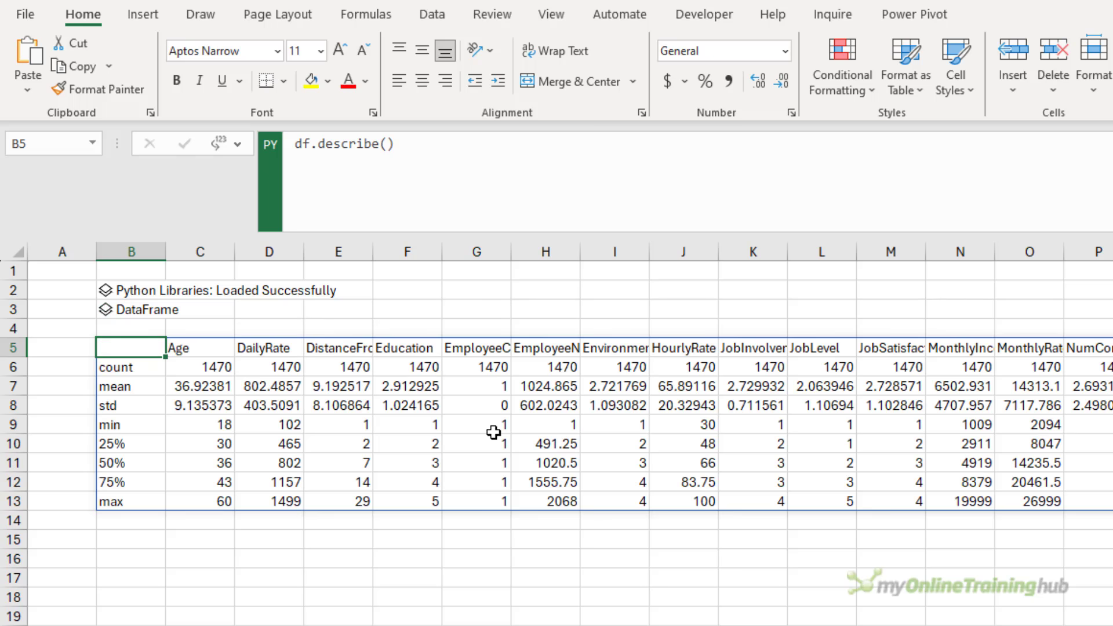
scroll(494, 431, right, 6)
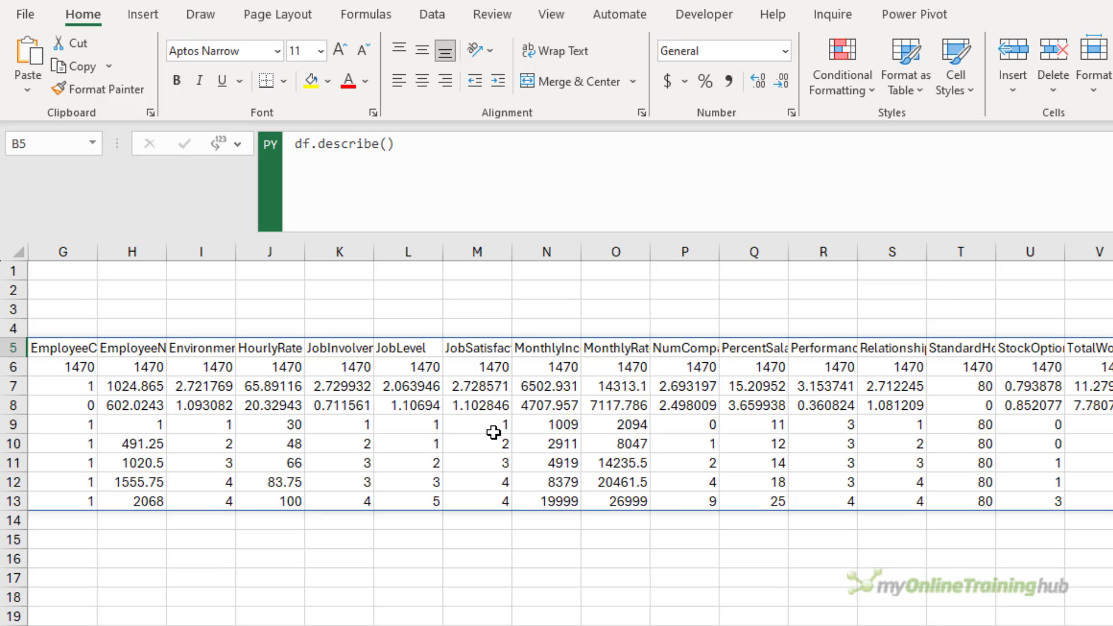
scroll(493, 432, left, 6)
scroll(493, 431, left, 1)
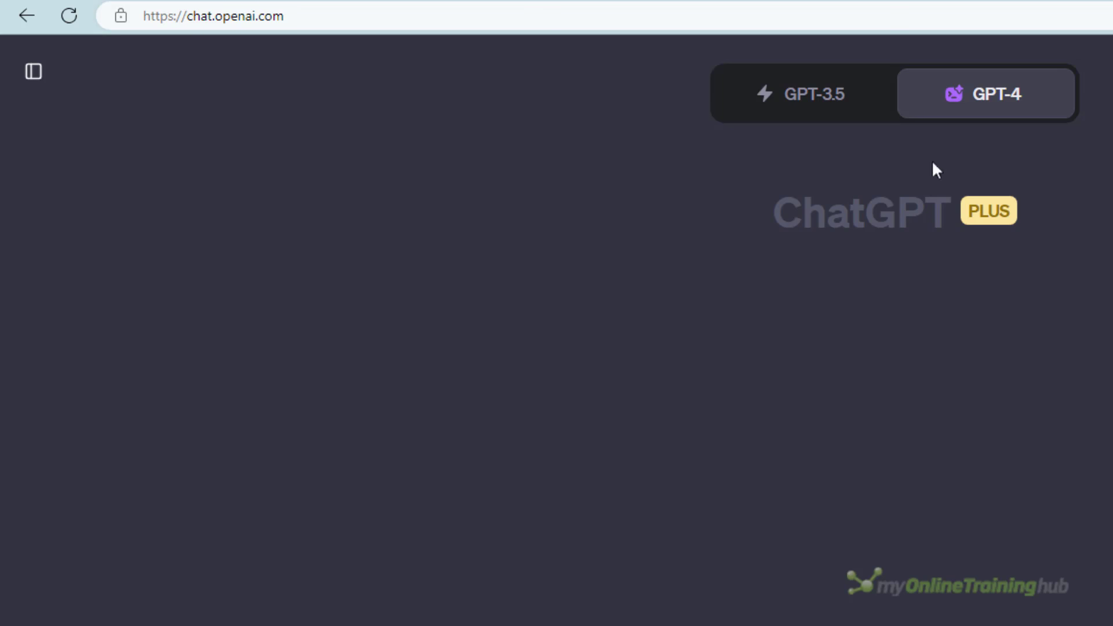
Step: Keep GPT-4 in Code Interpreter mode, try Bing Chat's Balanced and Creative styles, and return to ChatGPT
mouse_move(955, 117)
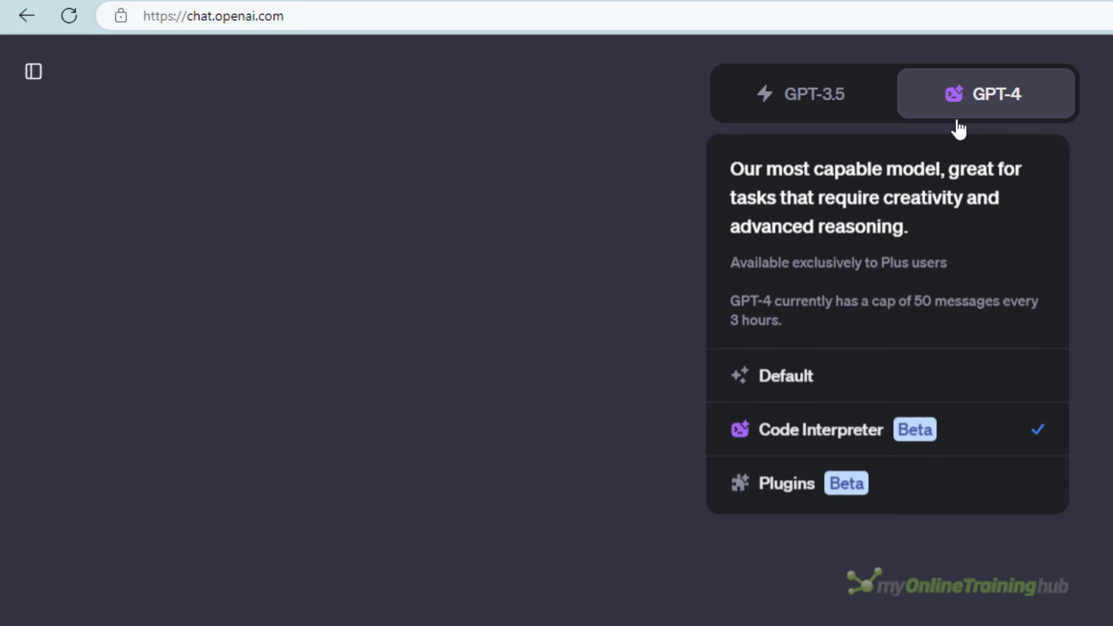
click(994, 436)
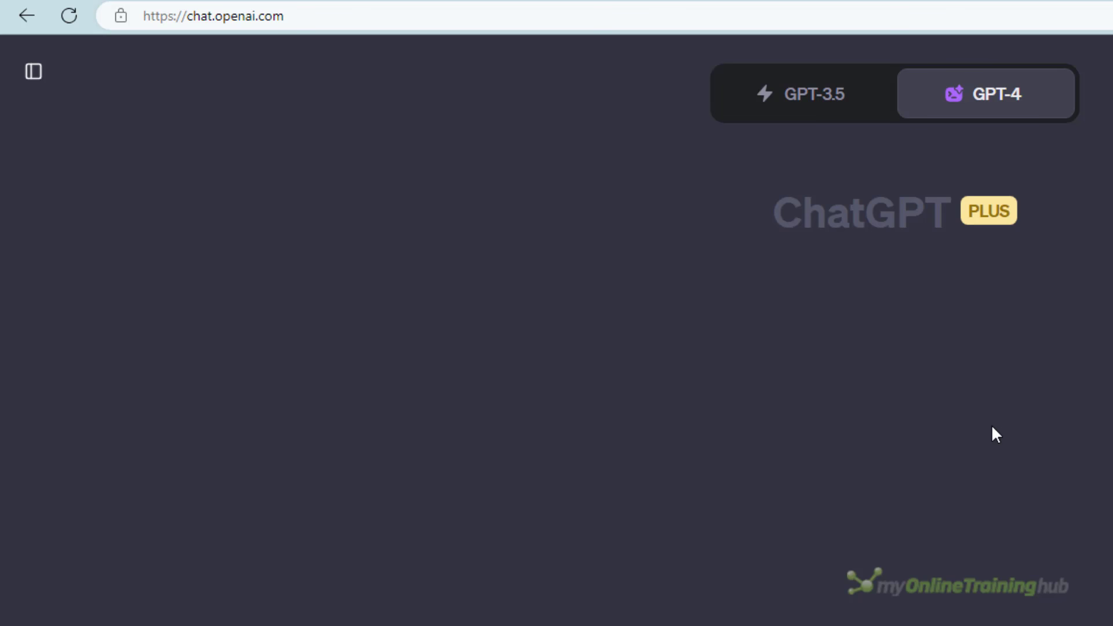
click(245, 16)
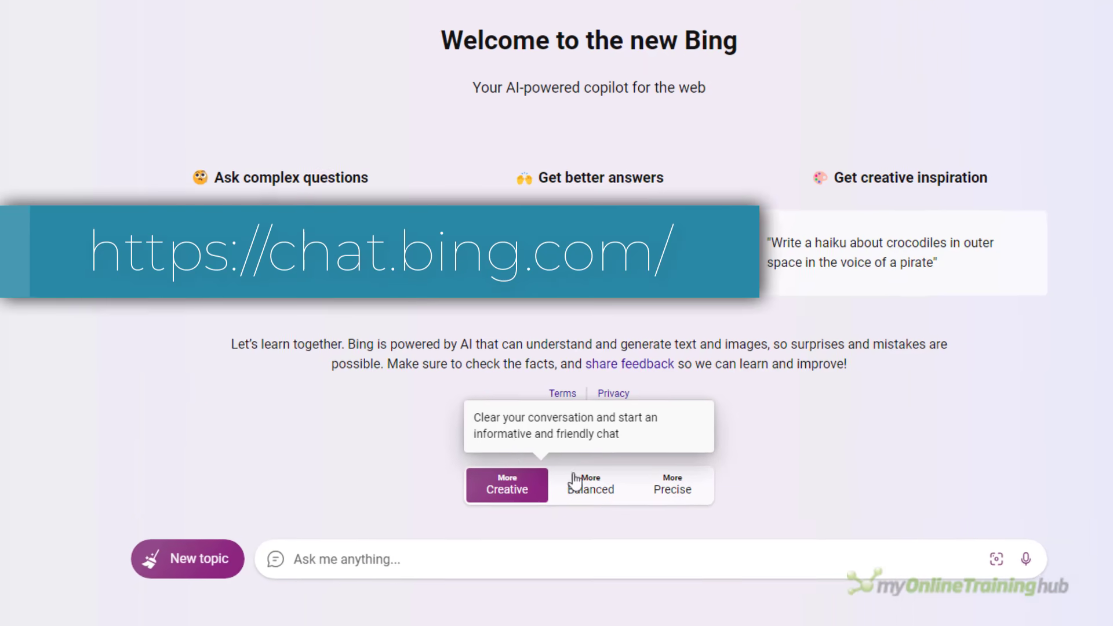
click(583, 501)
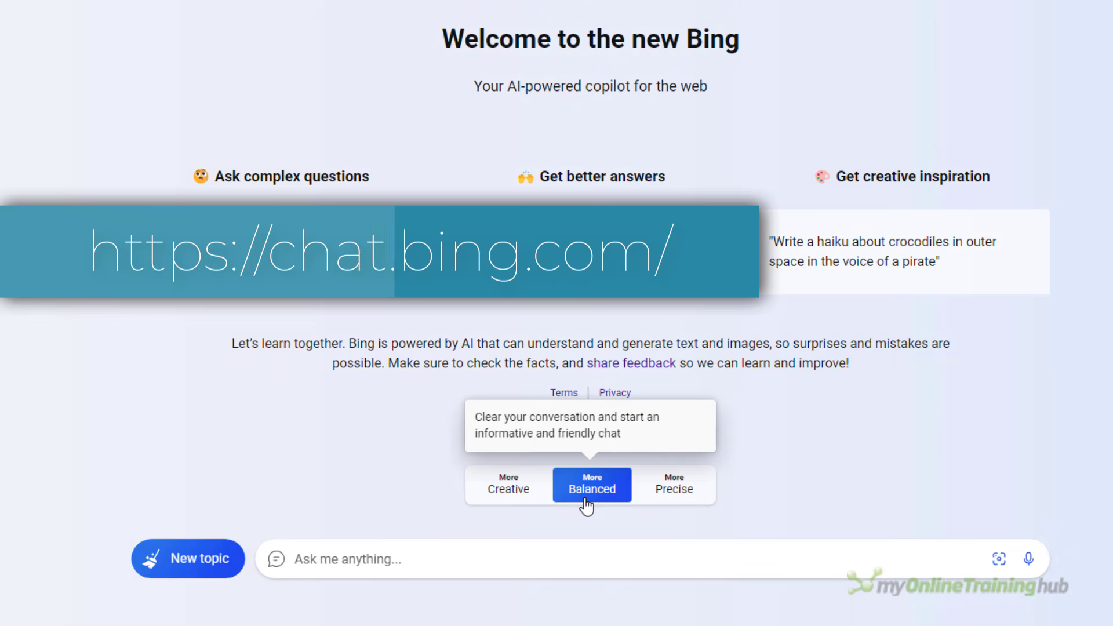
click(530, 497)
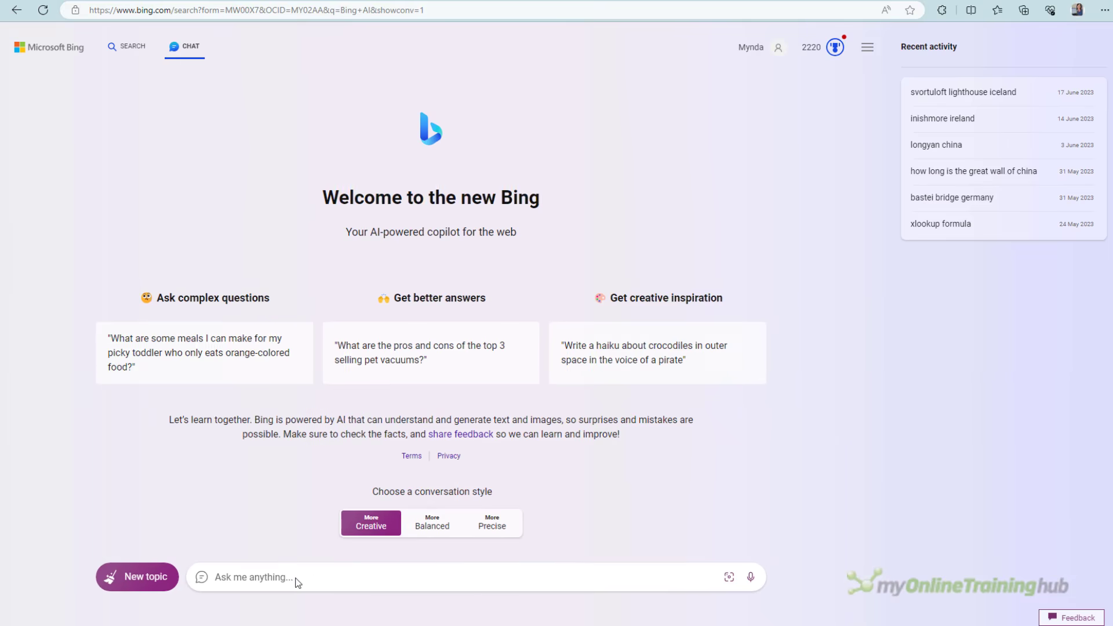
click(115, 15)
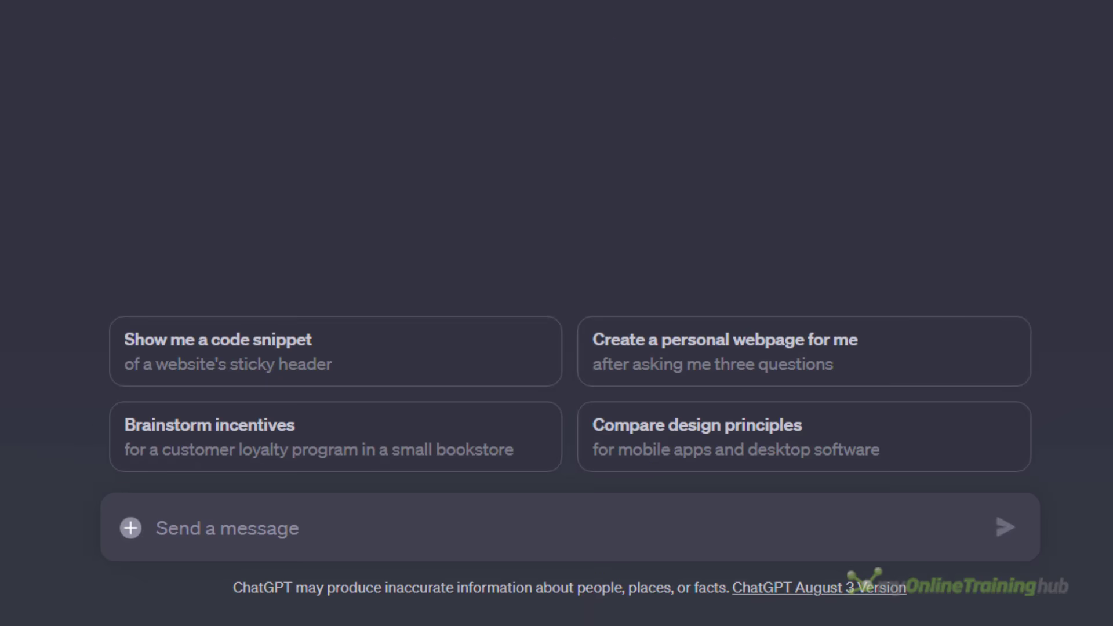
Step: Paste and send the descriptive-statistics prompt to ChatGPT, then copy the returned df[[...]].describe() code
click(230, 533)
text(Write the Python code using Pandas to return descriptive statistics for a dataframe called df from the following columns (don't give me example data, rerefence my dataframe called df):  Age Education EnvironmentSatisfaction JobInvolvement PerformanceRating MonthlyIncome)
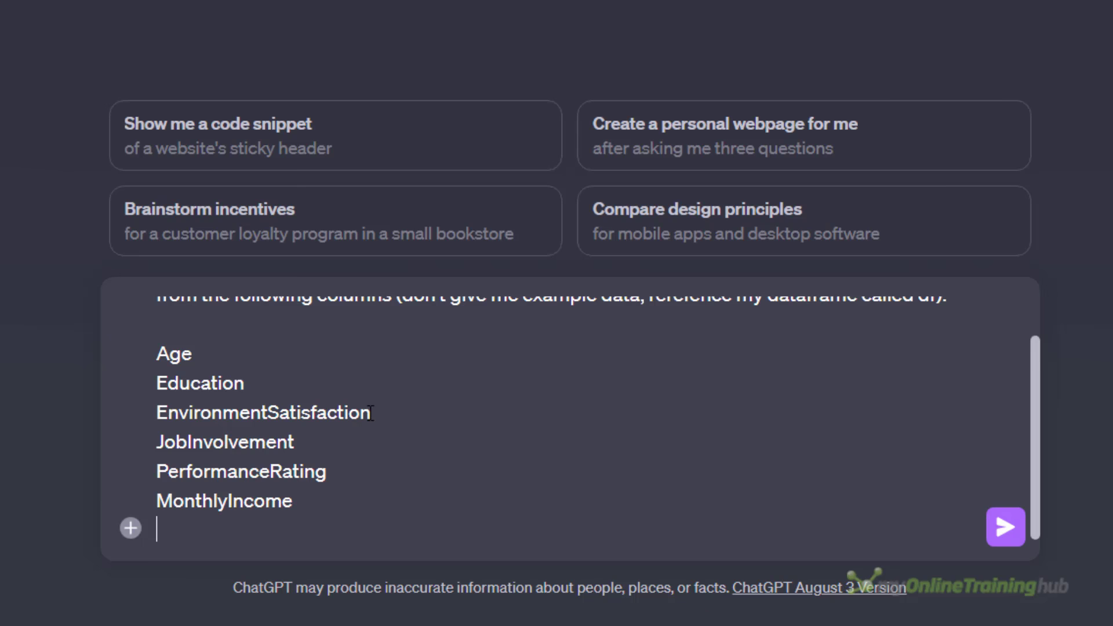
scroll(370, 413, up, 1)
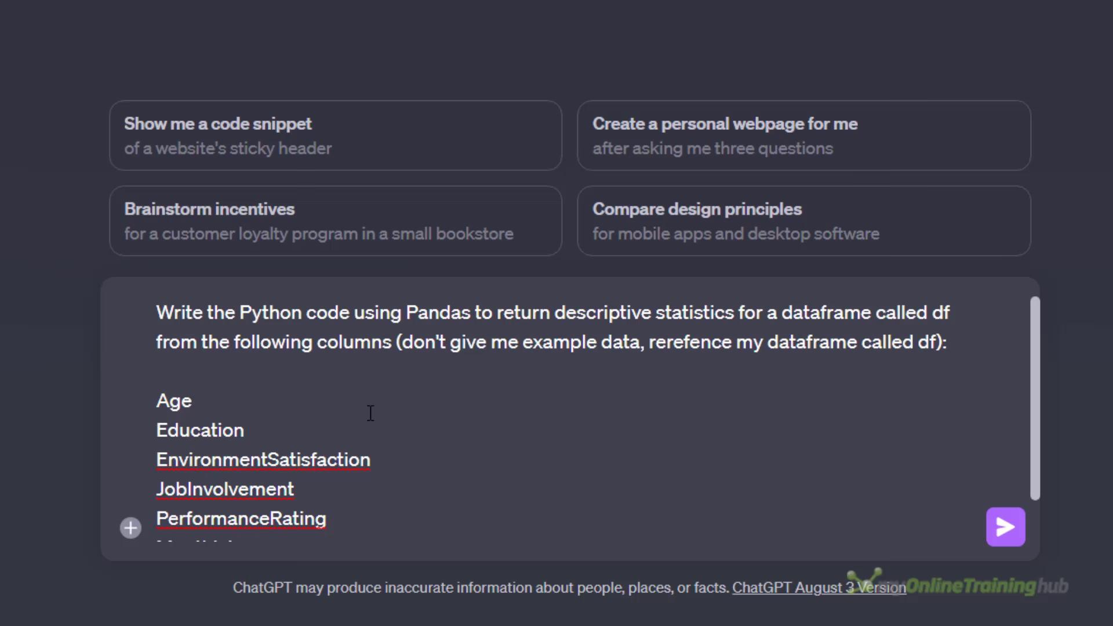
scroll(370, 413, down, 1)
scroll(402, 356, up, 1)
drag(401, 345, 939, 344)
click(1005, 527)
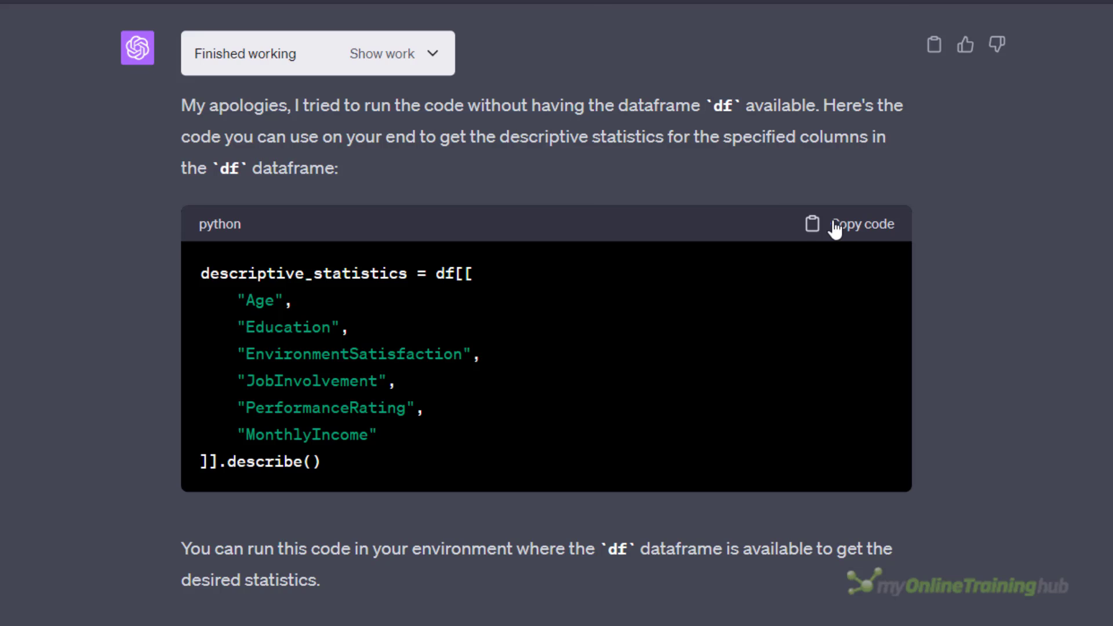
click(844, 162)
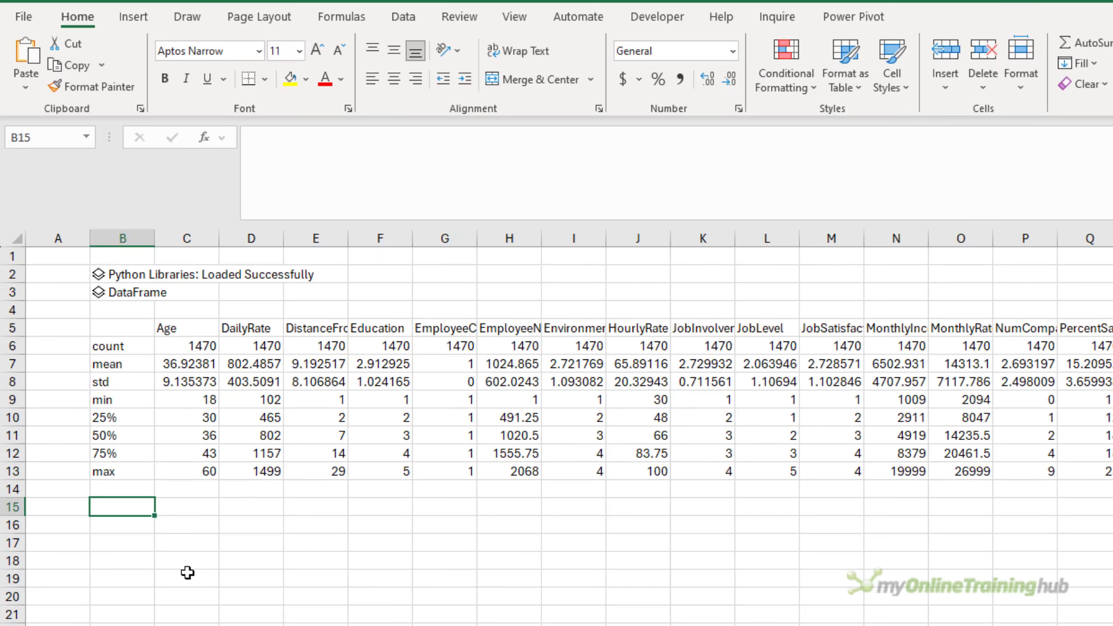
Step: Paste the six-column describe code into a Python cell at B15, run it, and select the output
text(=py)
key(Tab)
key(ctrl+F2)
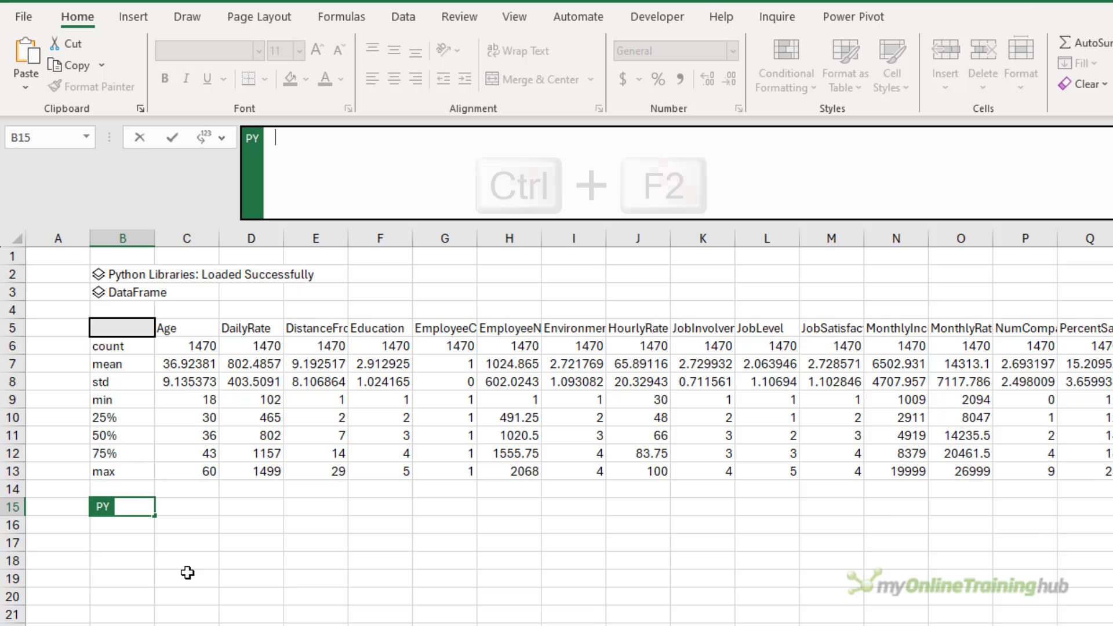
key(ctrl+v)
drag(451, 221, 454, 310)
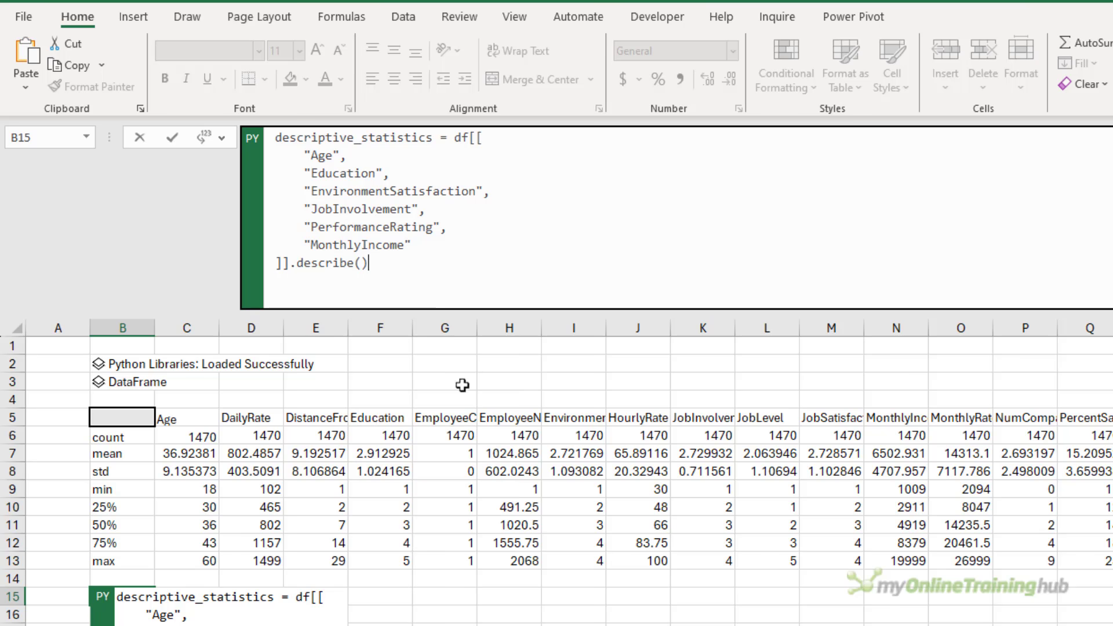
key(ctrl+Return)
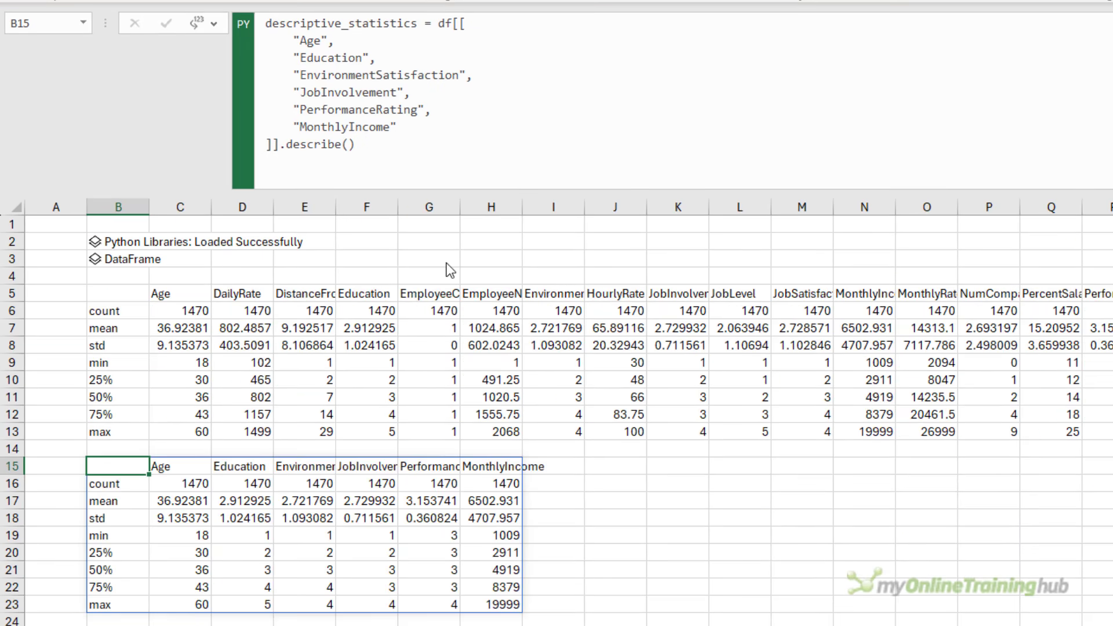
drag(186, 467, 507, 466)
drag(148, 489, 492, 603)
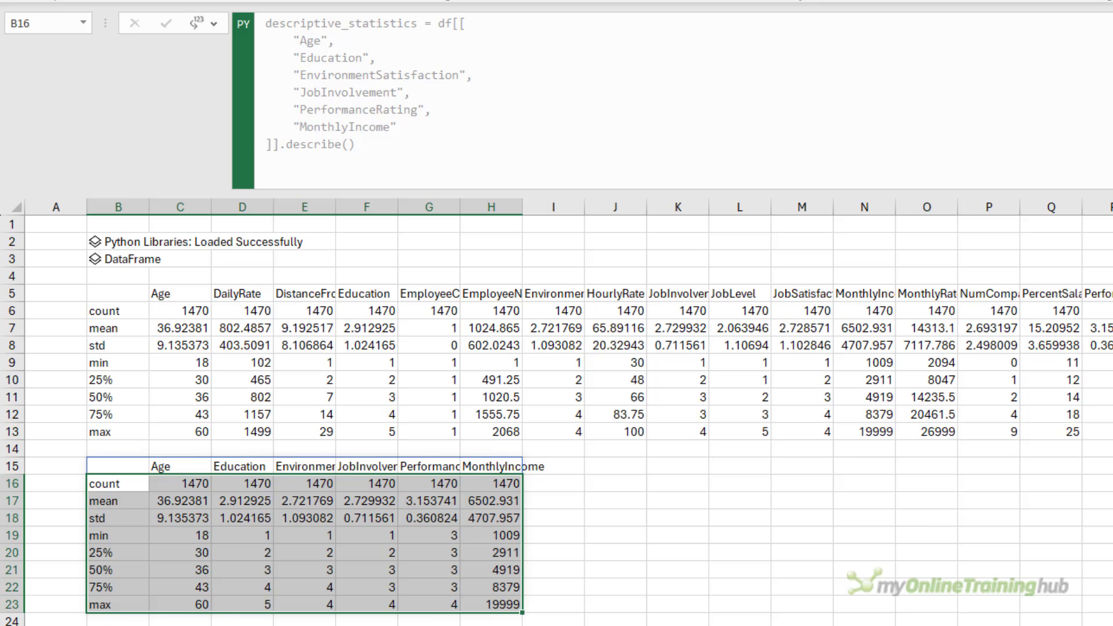
Step: Replace df in B15's code with a reference to cell B3 and rerun it
click(130, 466)
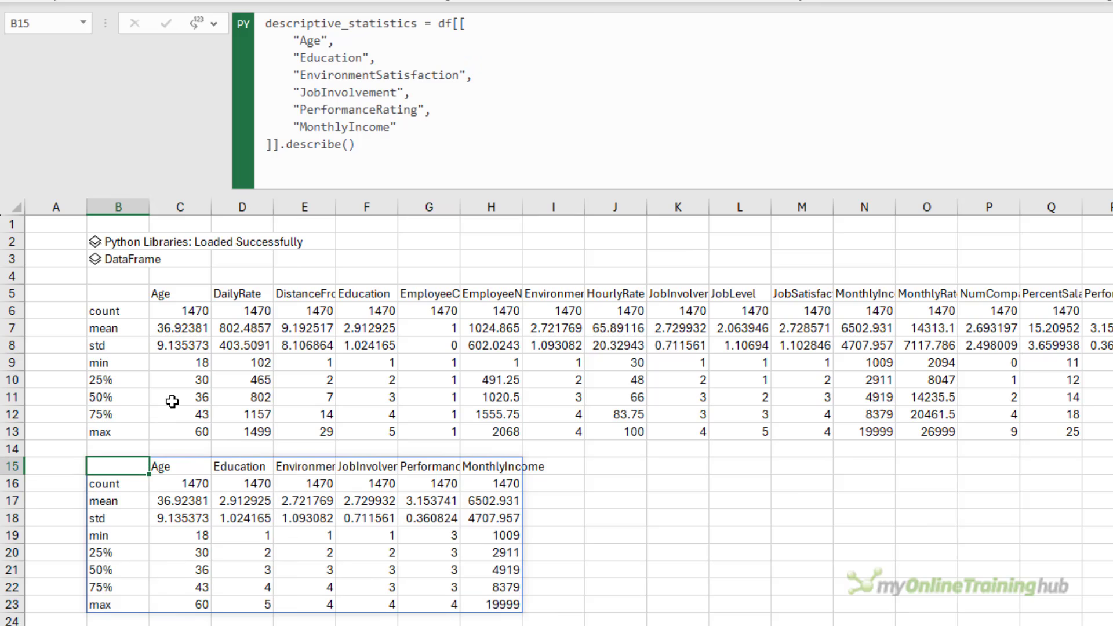
click(453, 24)
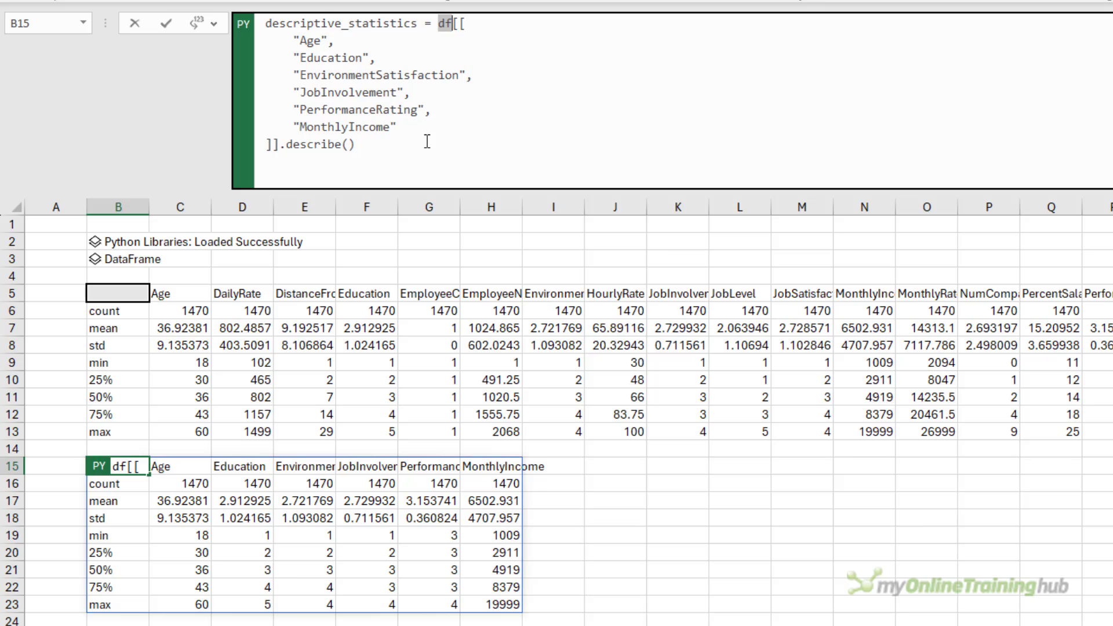
click(133, 258)
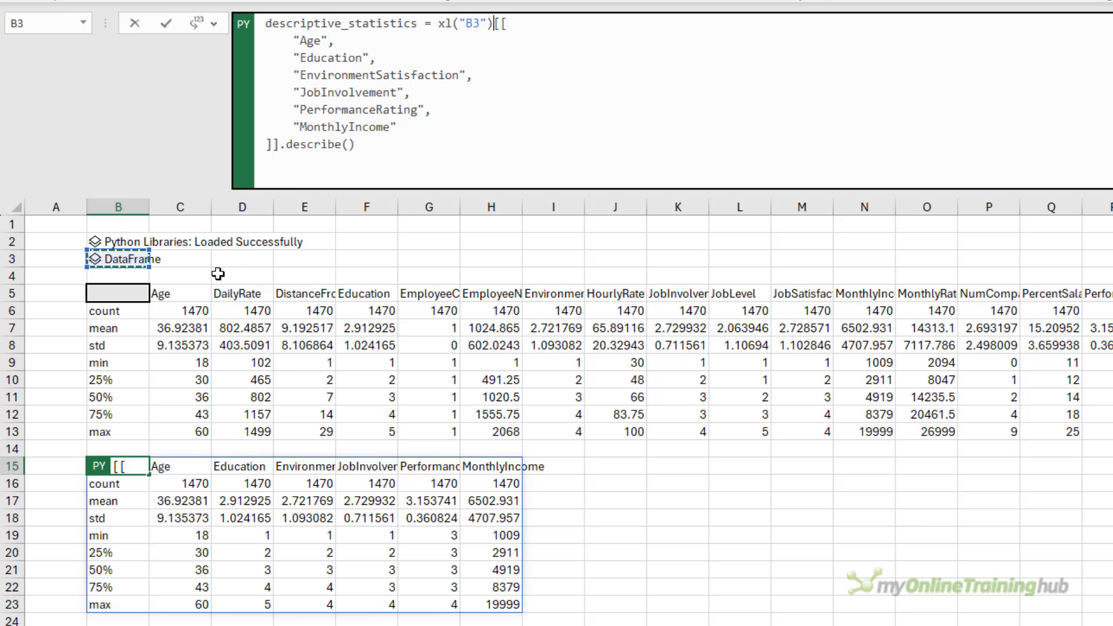
key(ctrl+Return)
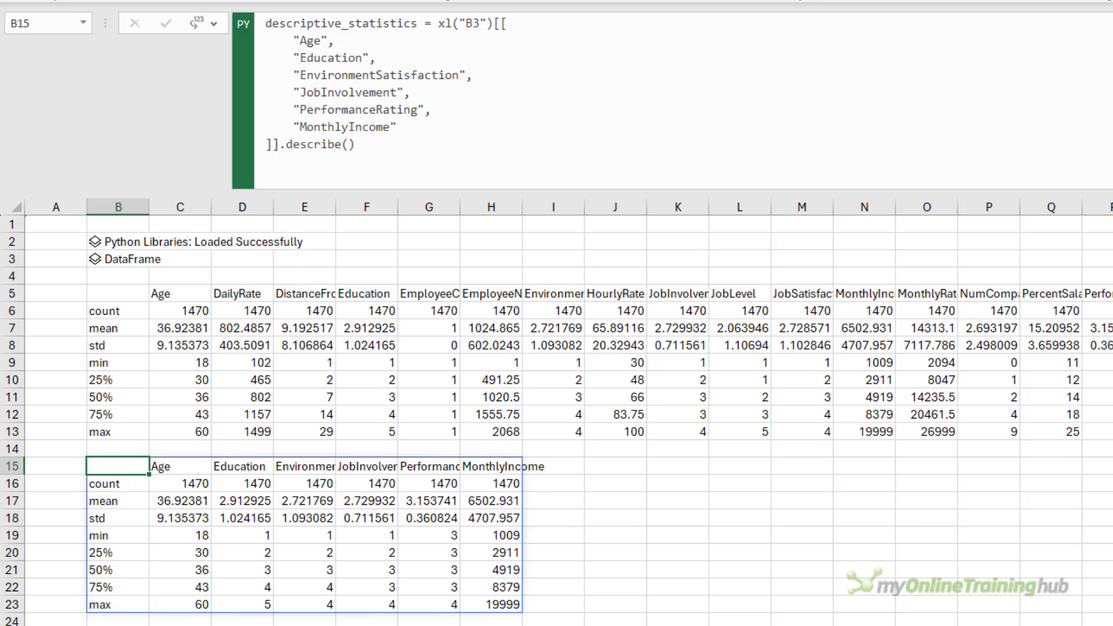
drag(439, 24, 494, 28)
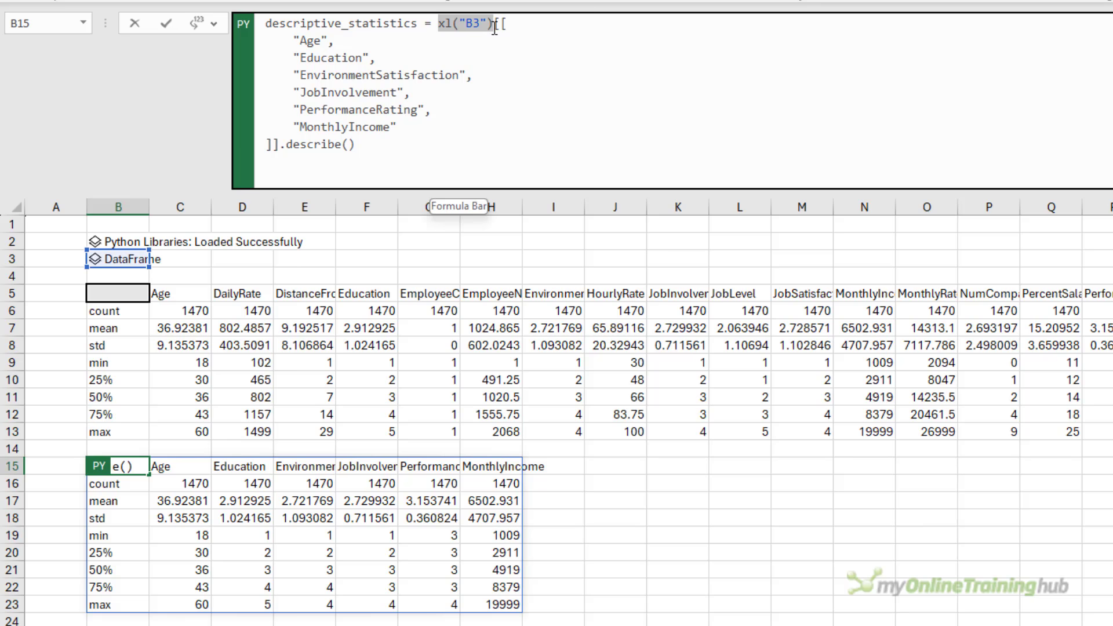
key(Escape)
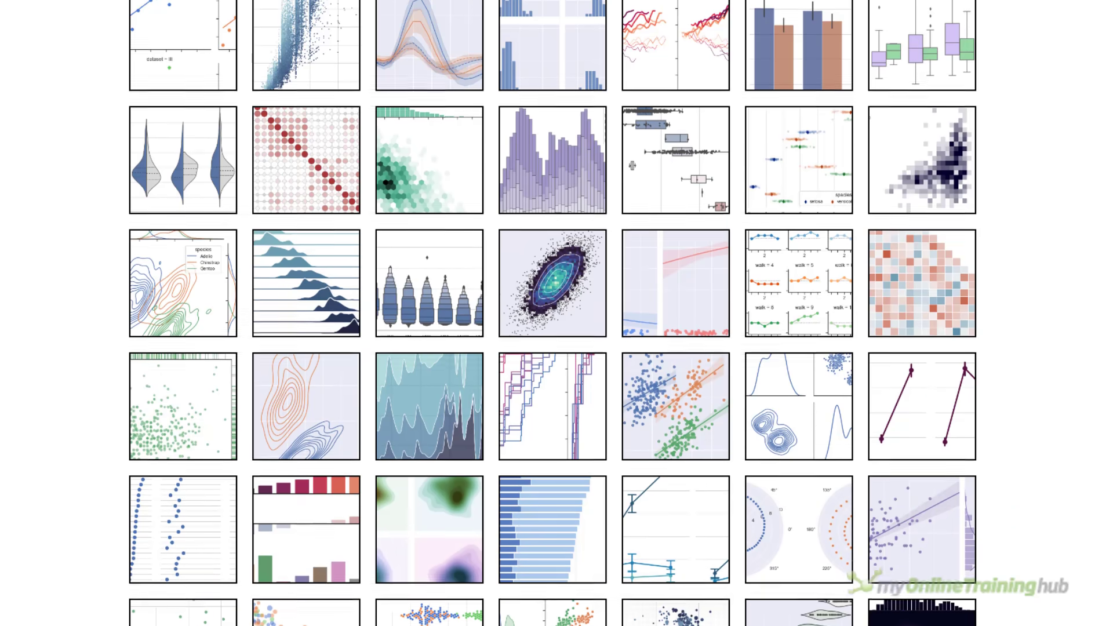
Step: Copy the code of the seaborn gallery's Hexbin plot with marginal distributions example
scroll(997, 184, up, 3)
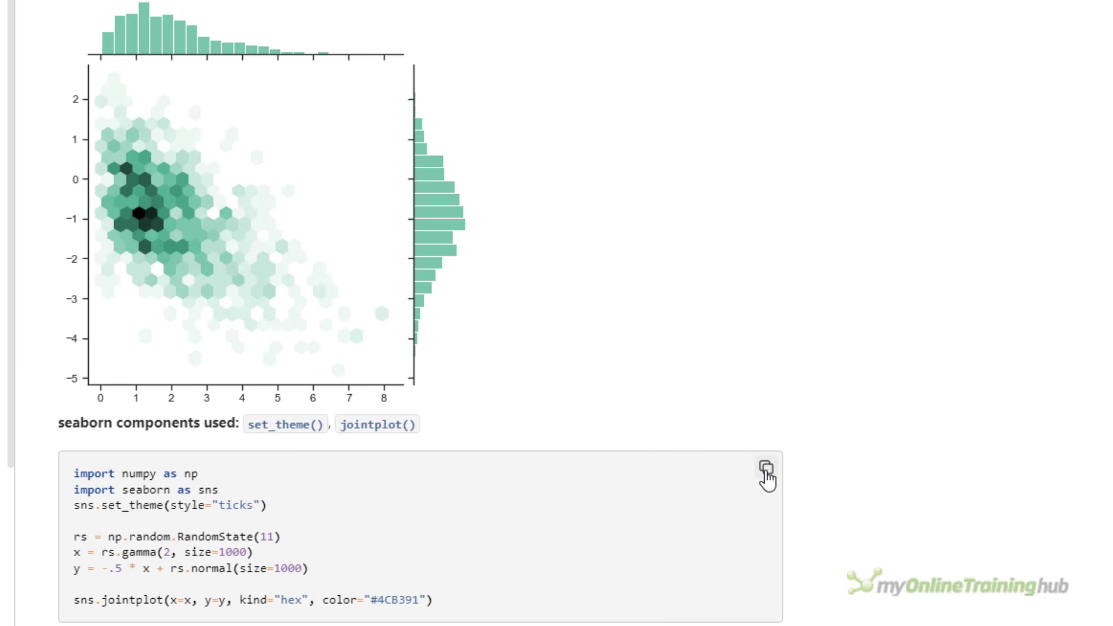
click(766, 471)
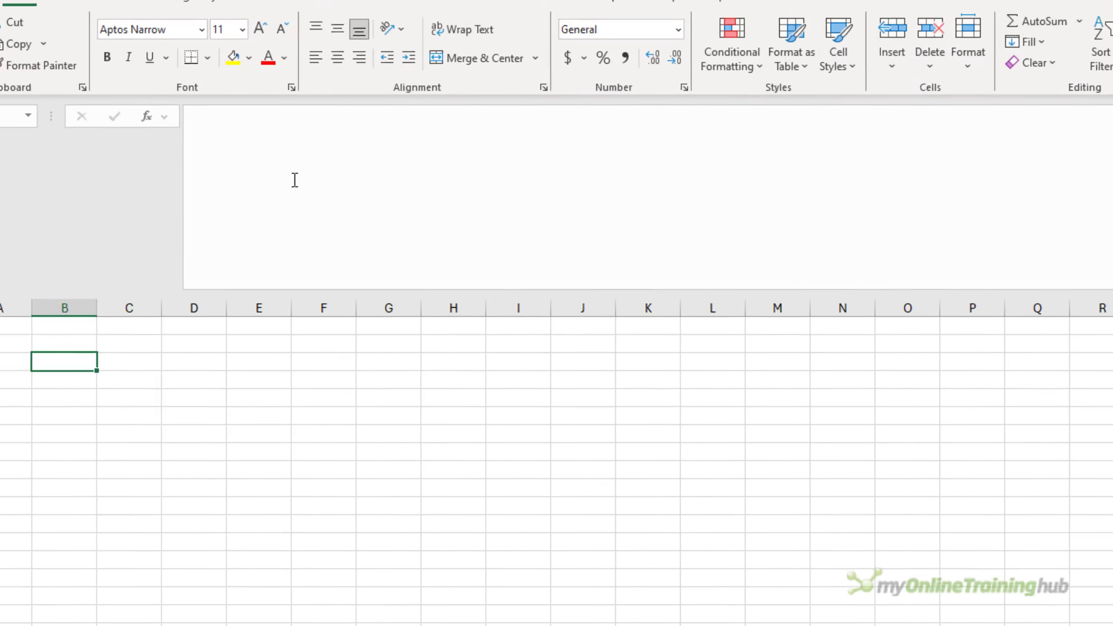
Step: Paste the hexbin jointplot code into a =PY cell at B3 and delete its two import lines
click(351, 201)
text(=PY)
key(Tab)
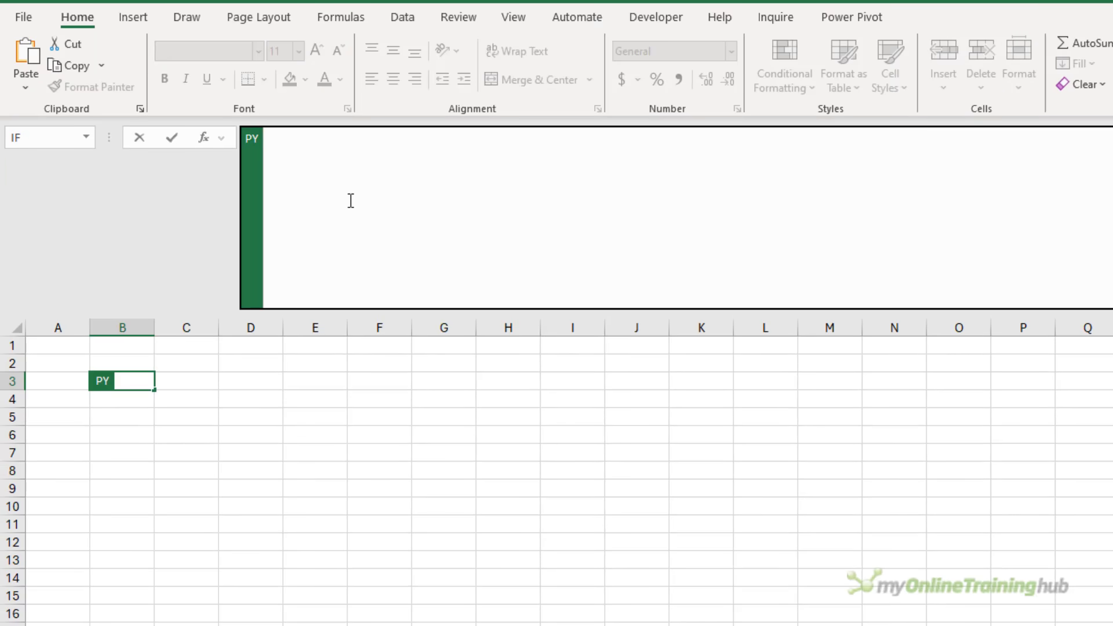
key(ctrl+v)
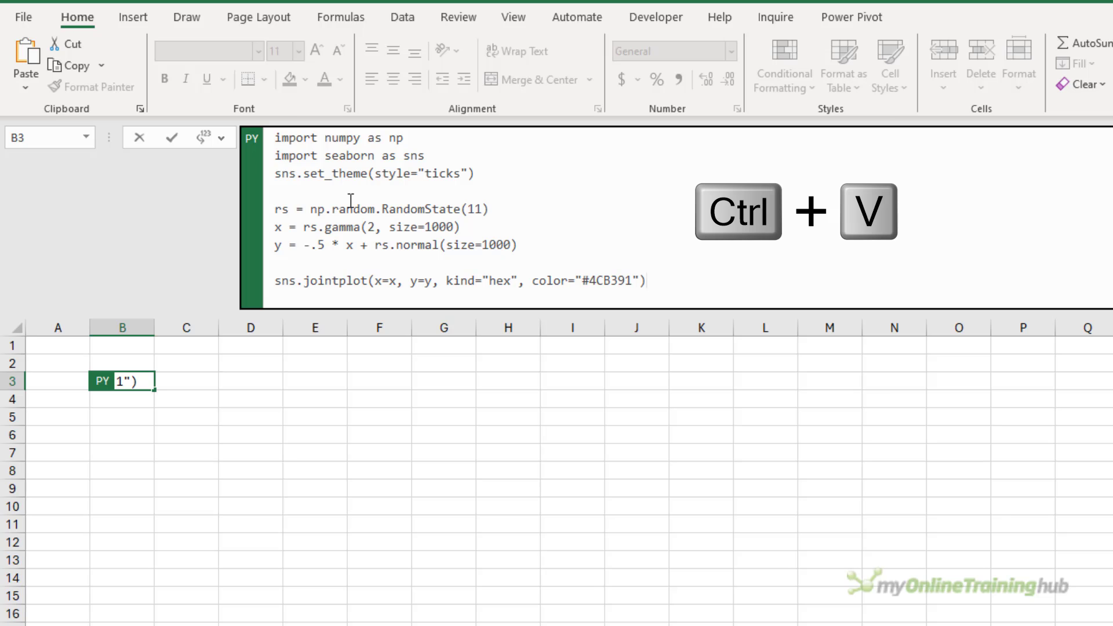
drag(432, 156, 264, 138)
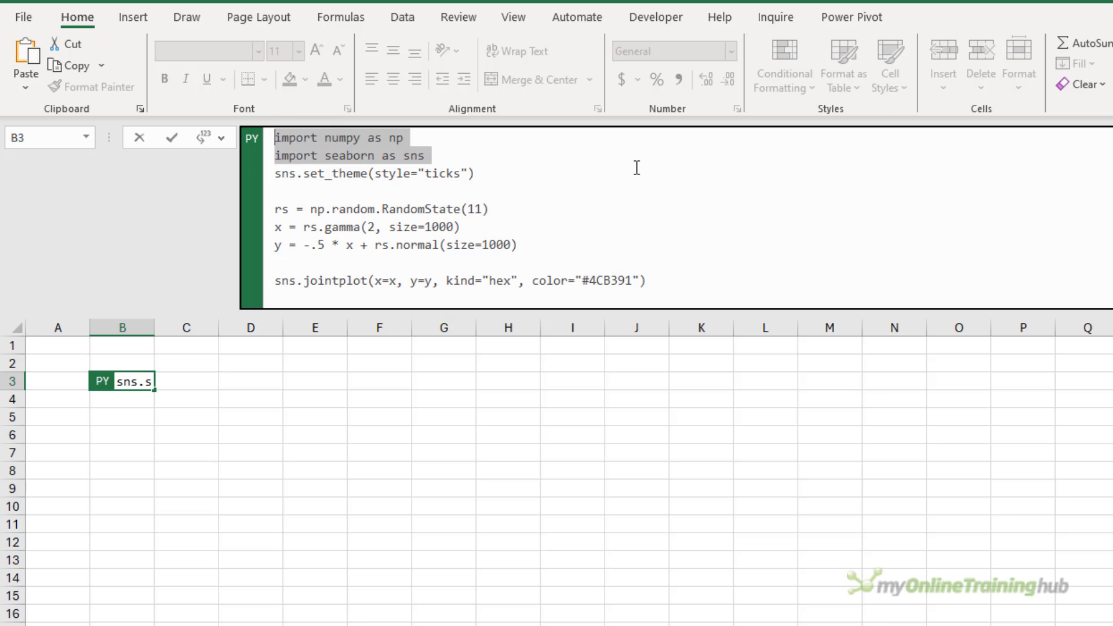
key(Delete)
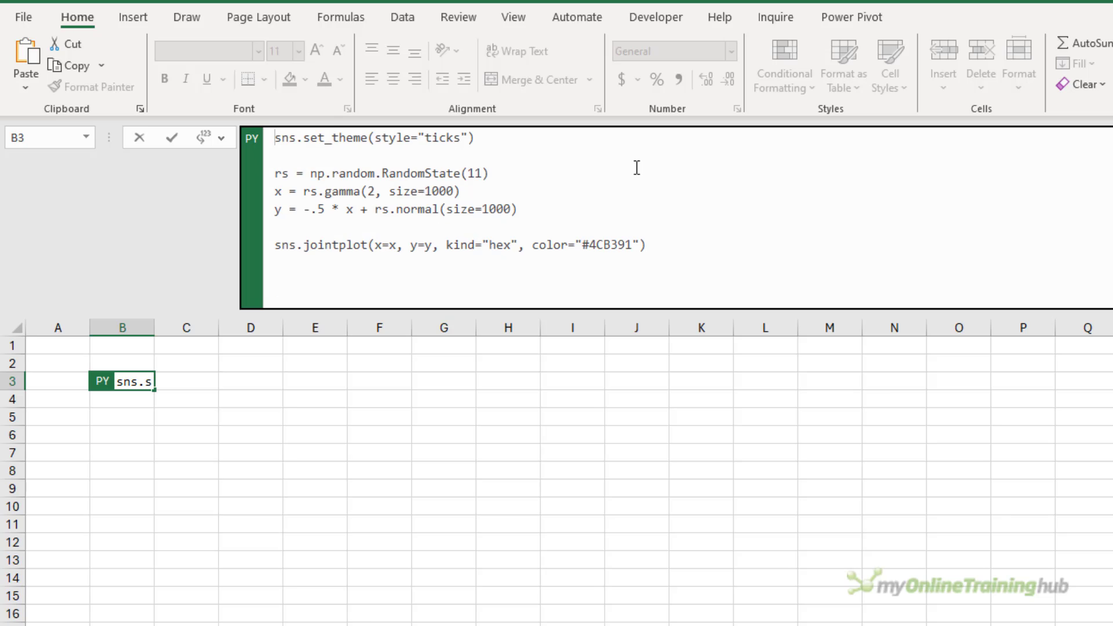
Step: Delete the template's random-state line and the sample data assigned to x
double_click(350, 137)
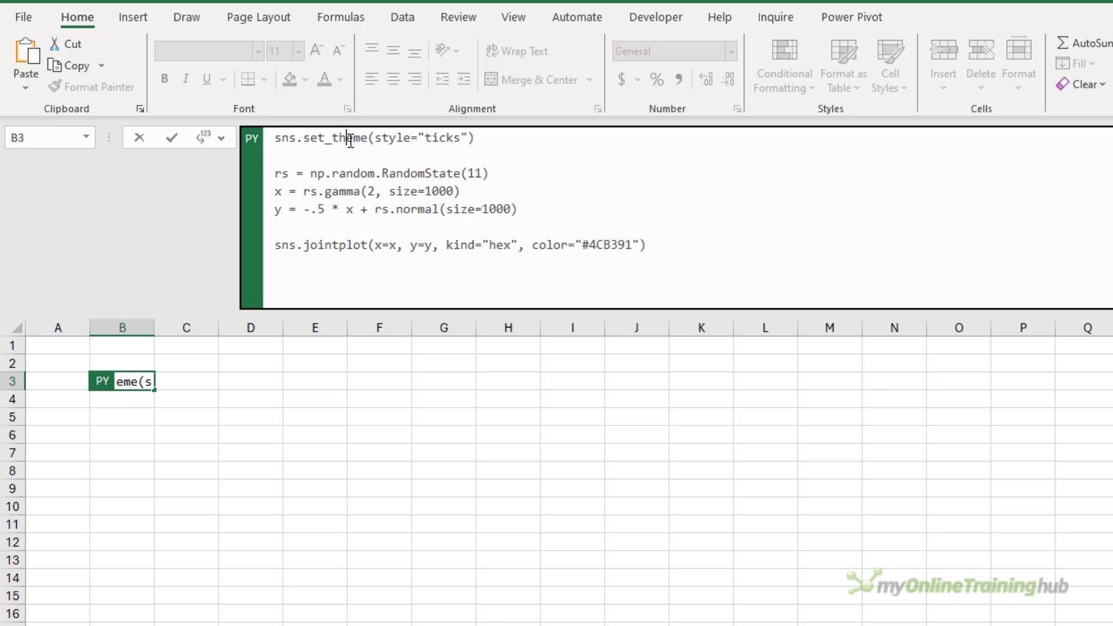
double_click(384, 137)
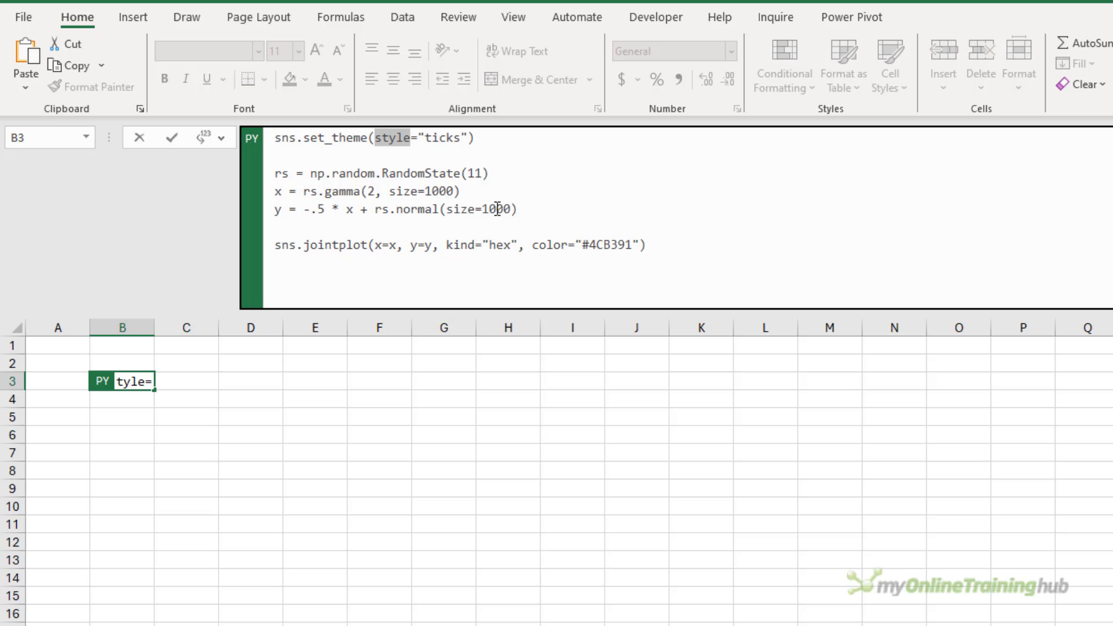
drag(489, 173, 275, 172)
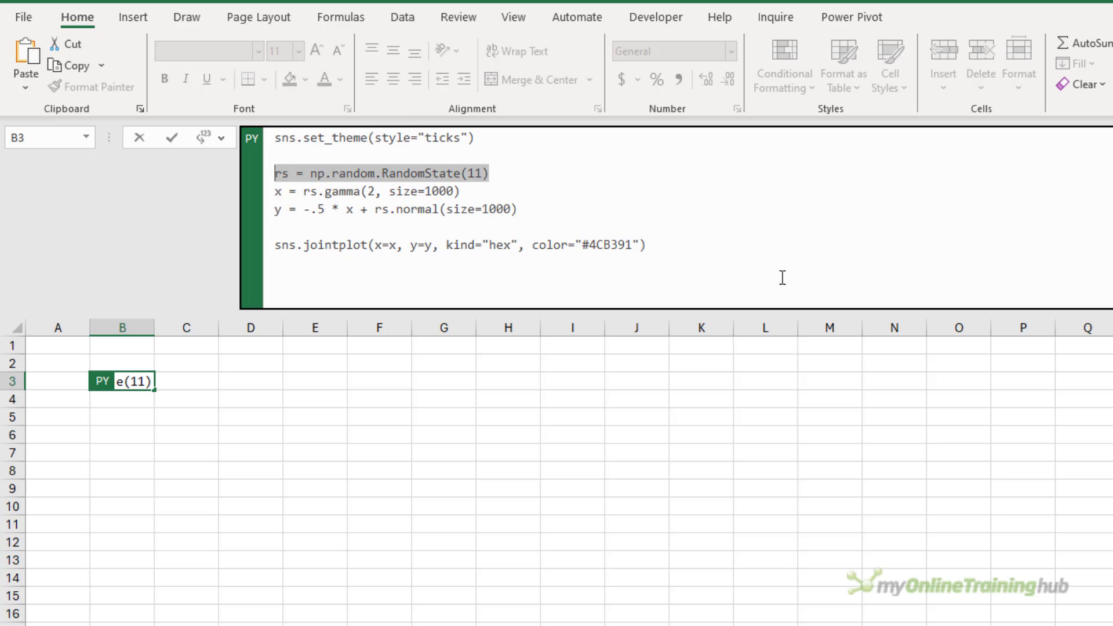
key(Delete)
key(Delete)
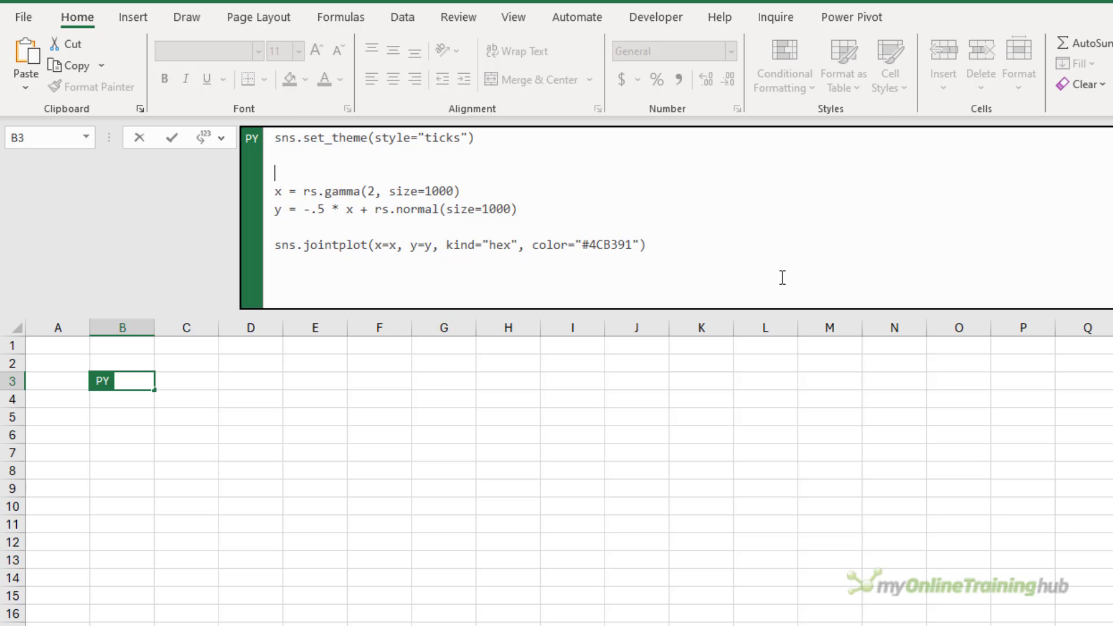
drag(460, 173, 303, 173)
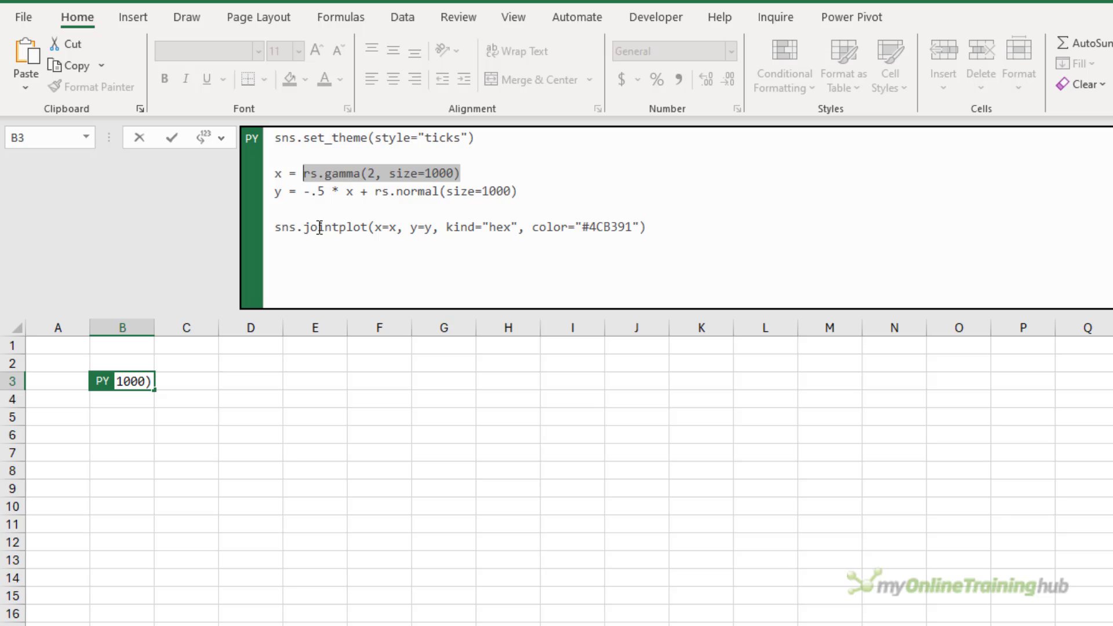
key(Delete)
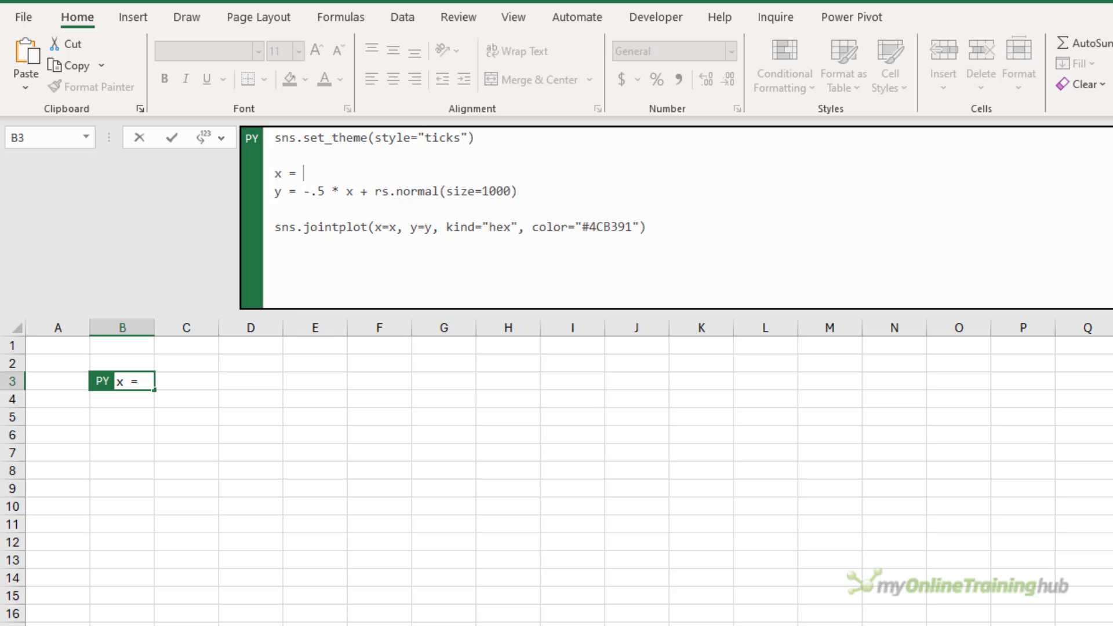
Step: Point x at the Workings!B3 DataFrame and y at Workings!B3['MonthlyIncome']
key(ctrl+Page_Down)
click(128, 383)
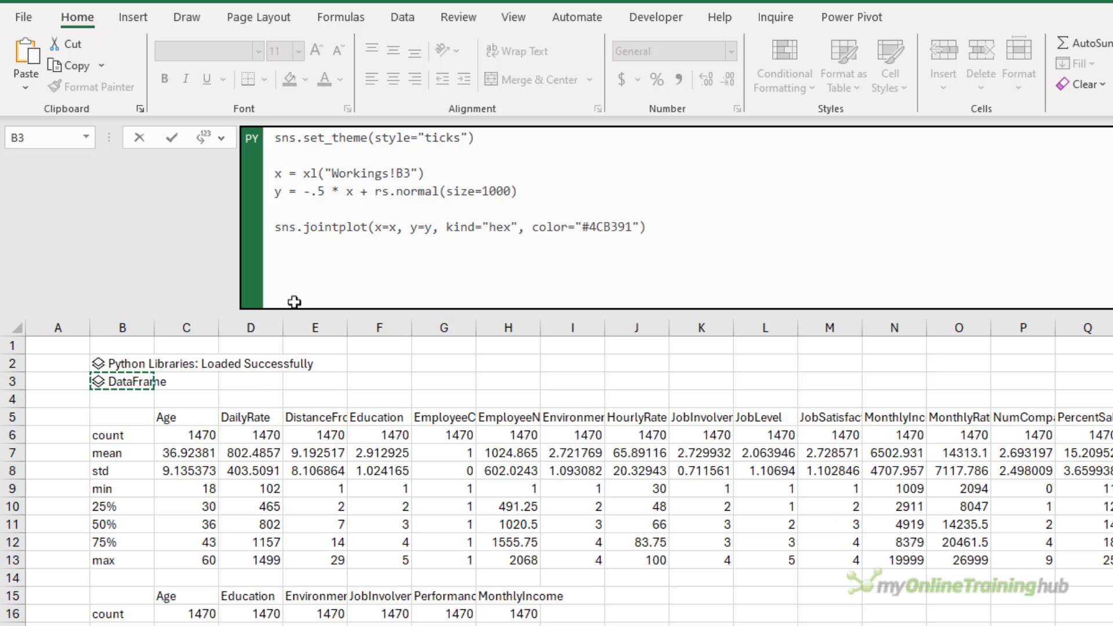
text(['Age)
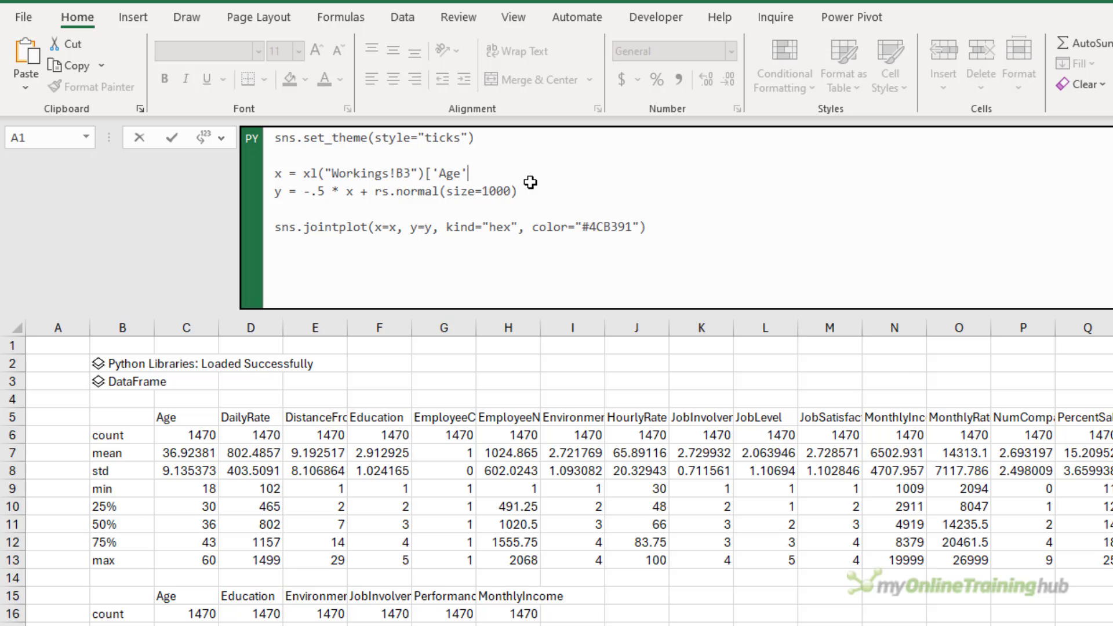
drag(518, 192, 307, 189)
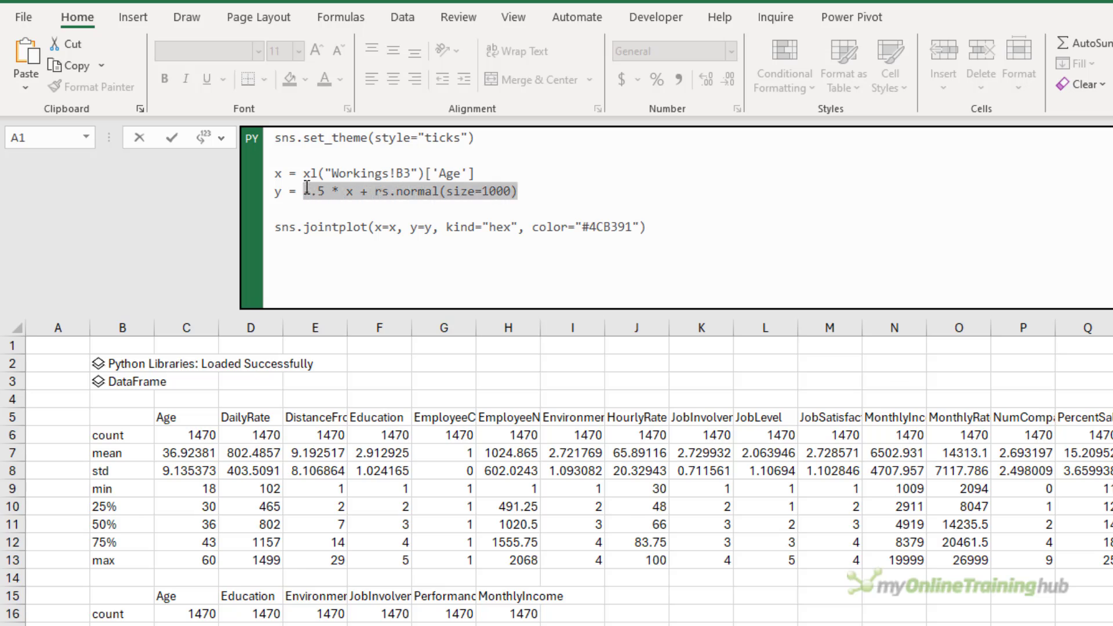
key(Delete)
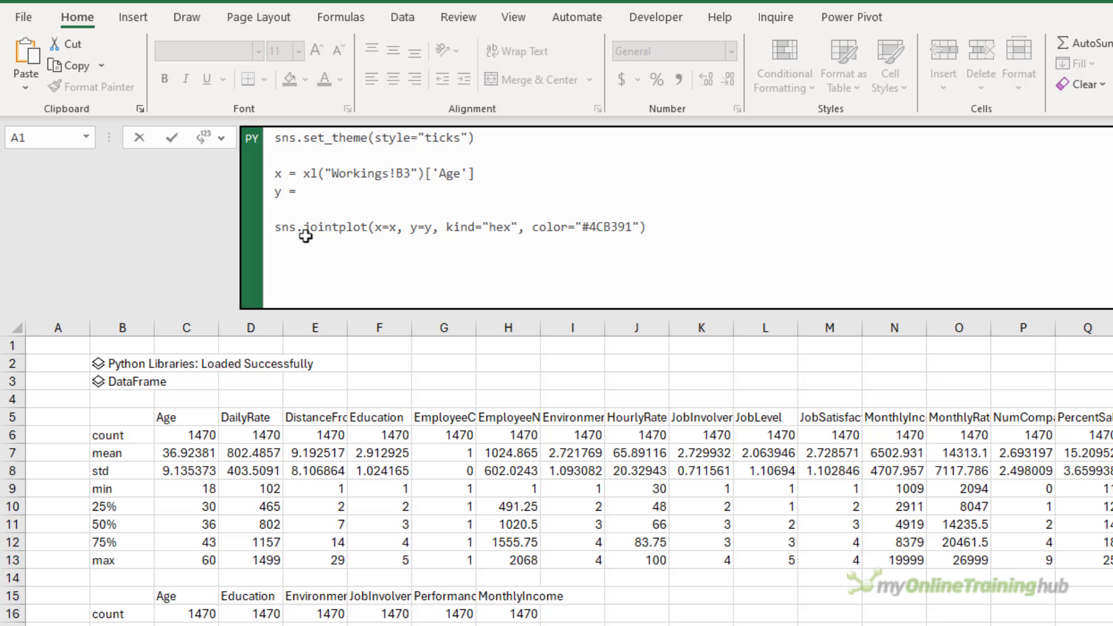
click(146, 381)
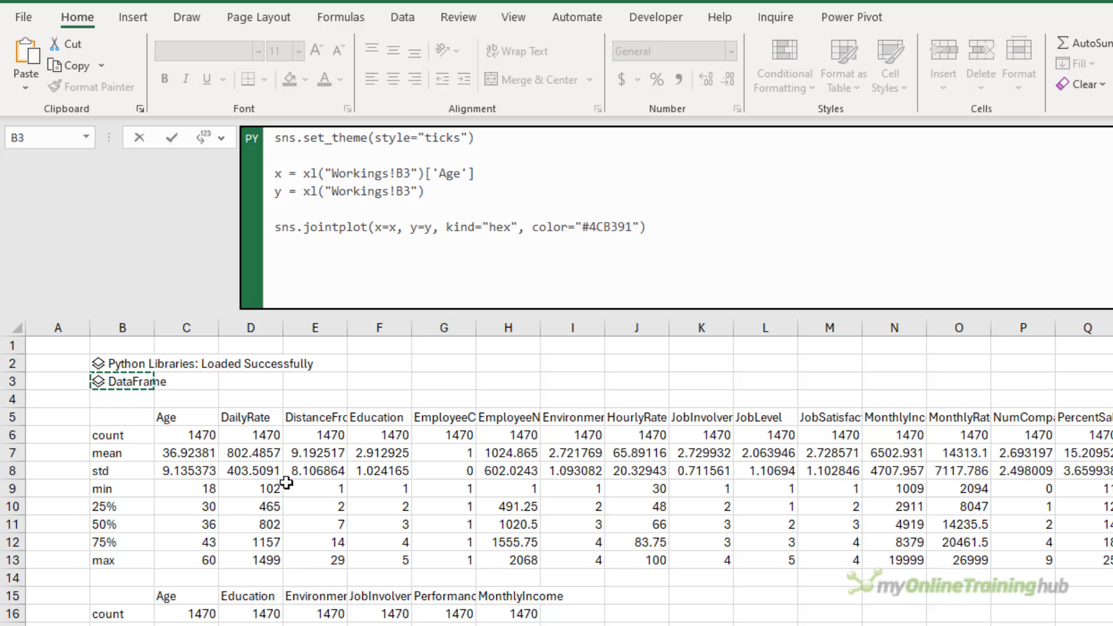
text(['MonthlyI)
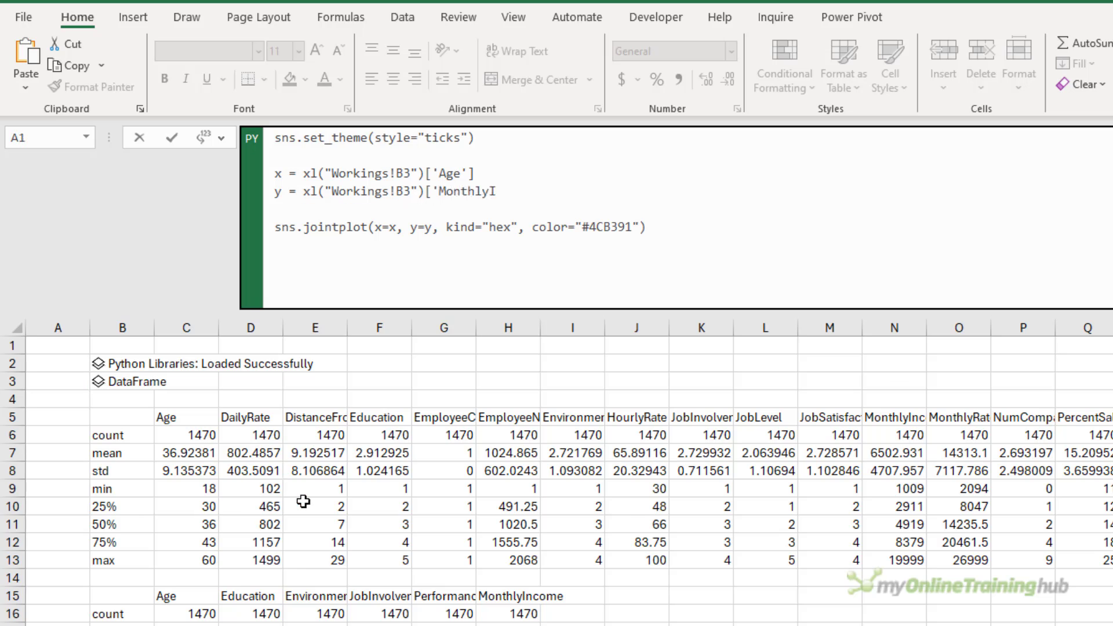
text(ncome'])
Step: Run the hex jointplot code with x=x, y=y and colour #4CB391
drag(377, 228, 439, 229)
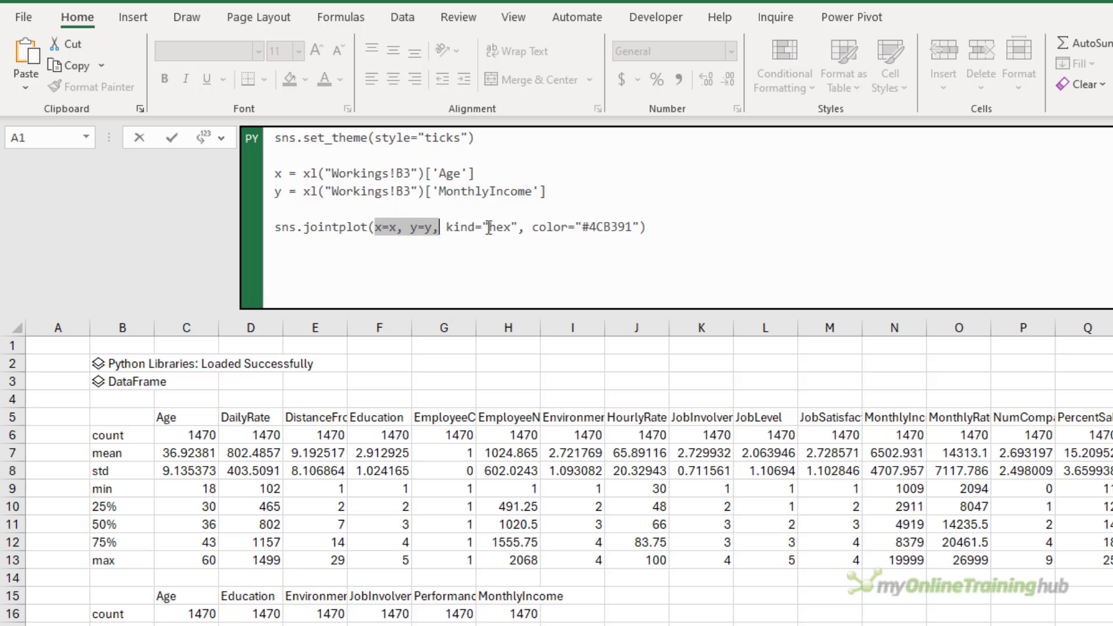
drag(576, 226, 636, 231)
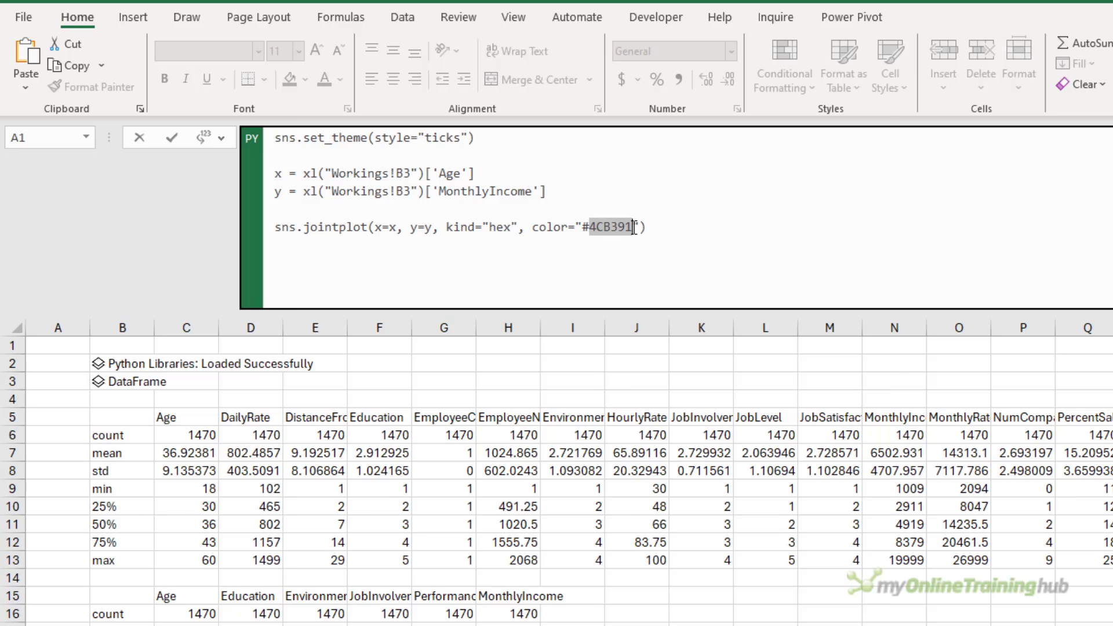
key(ctrl+Return)
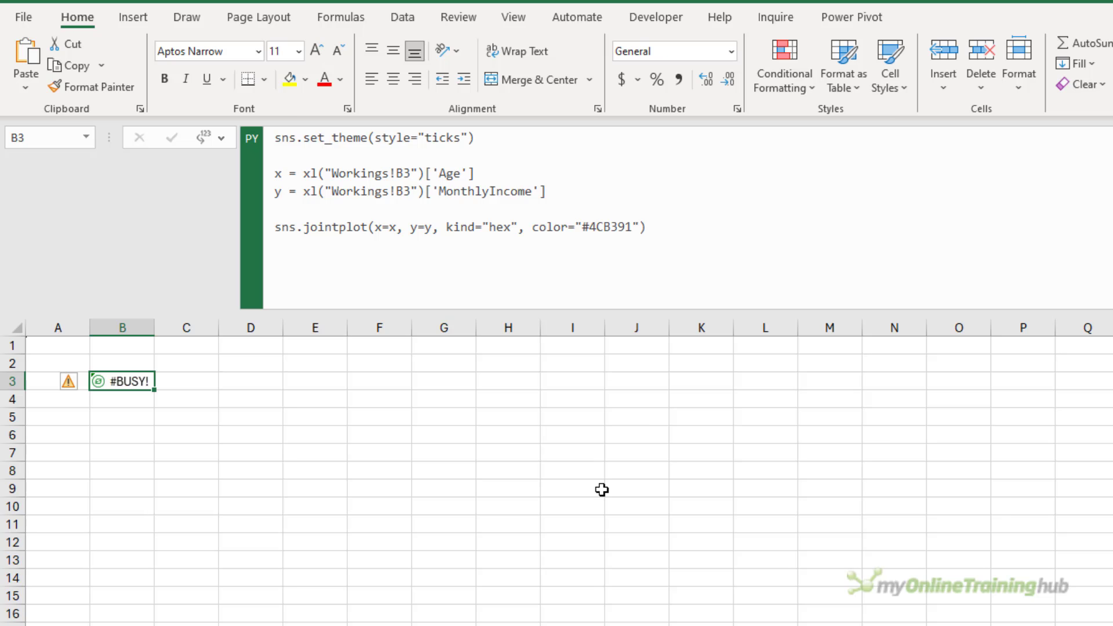
Step: Widen column B, heighten row 3, and place a linked picture of B3 over columns D–K
drag(154, 328, 233, 329)
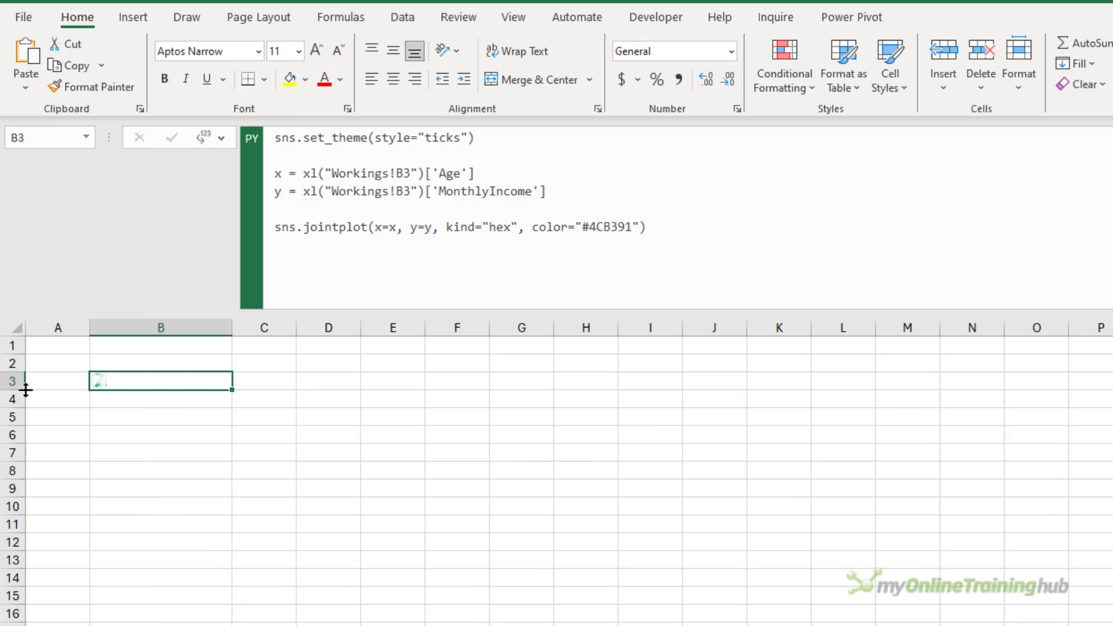
drag(19, 390, 21, 521)
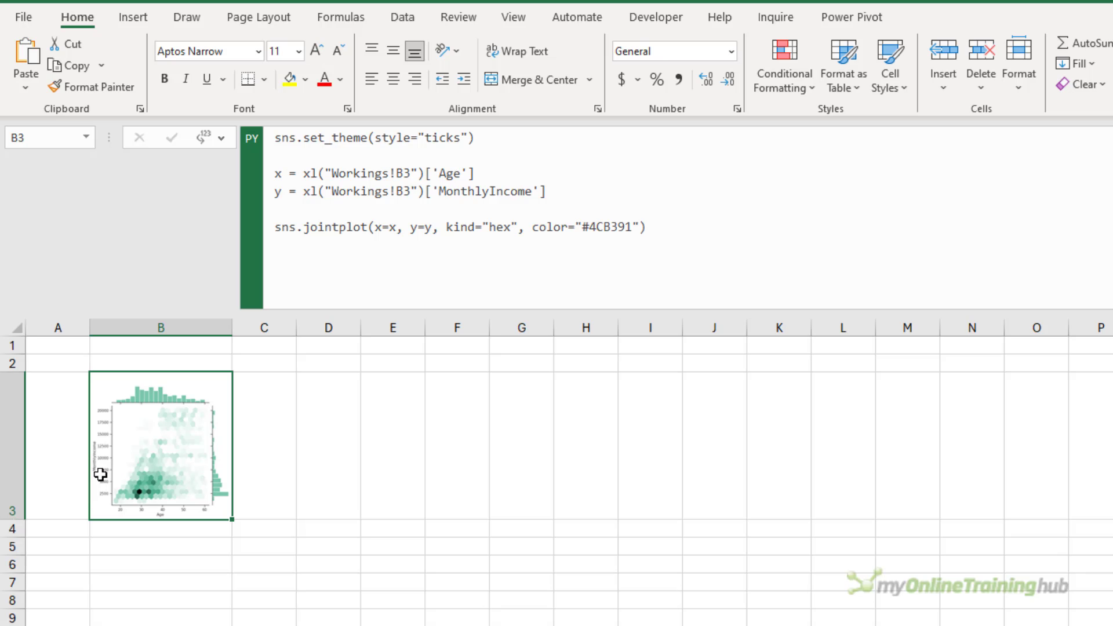
right_click(180, 428)
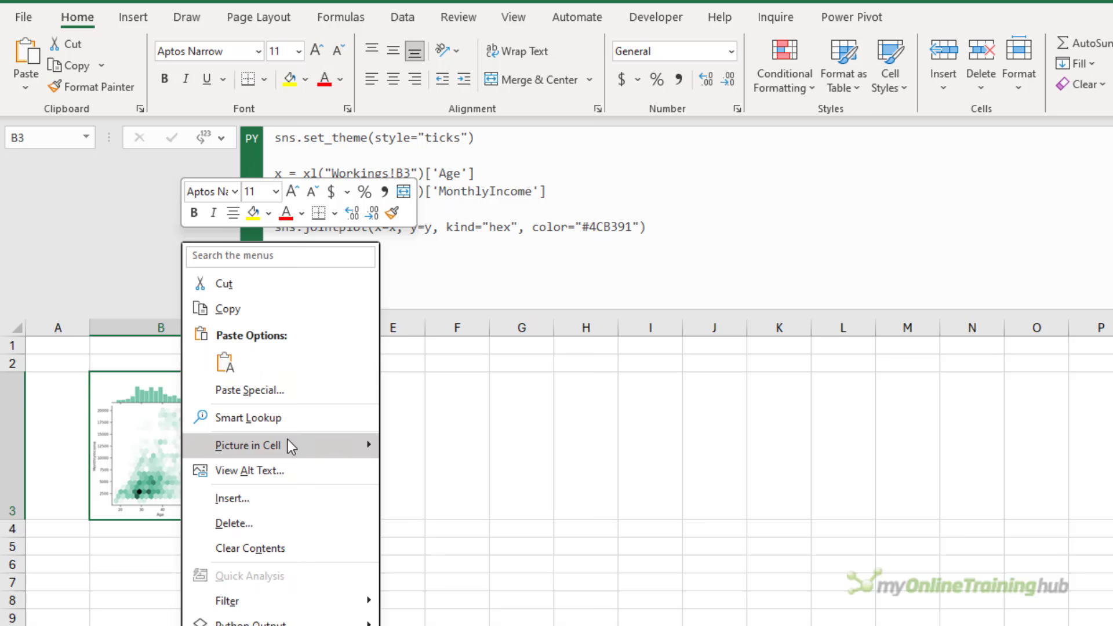
mouse_move(288, 442)
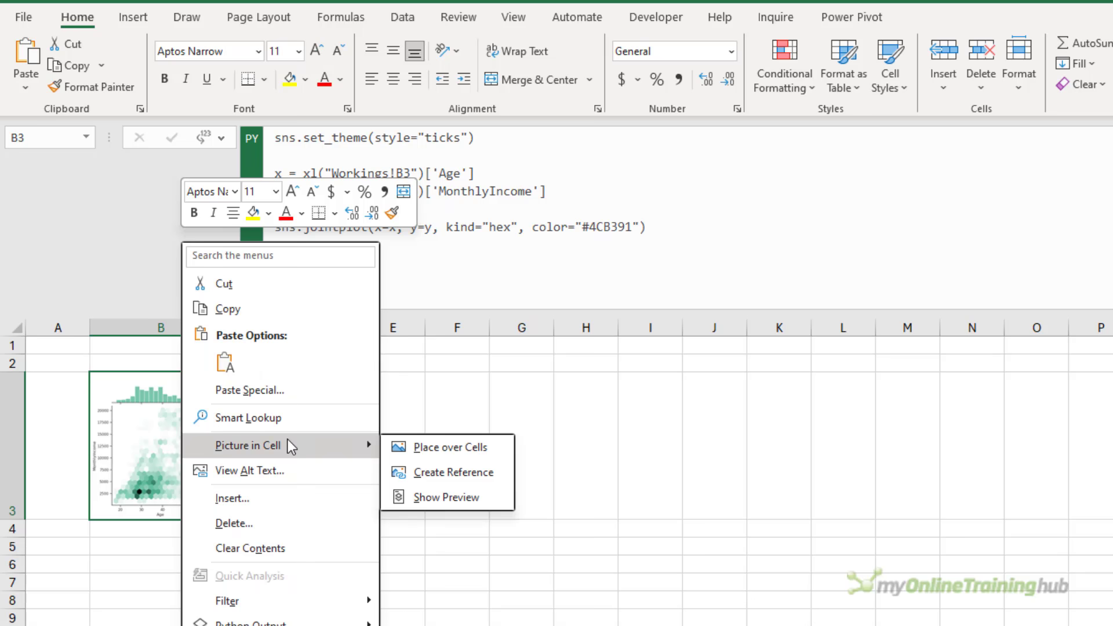
click(501, 472)
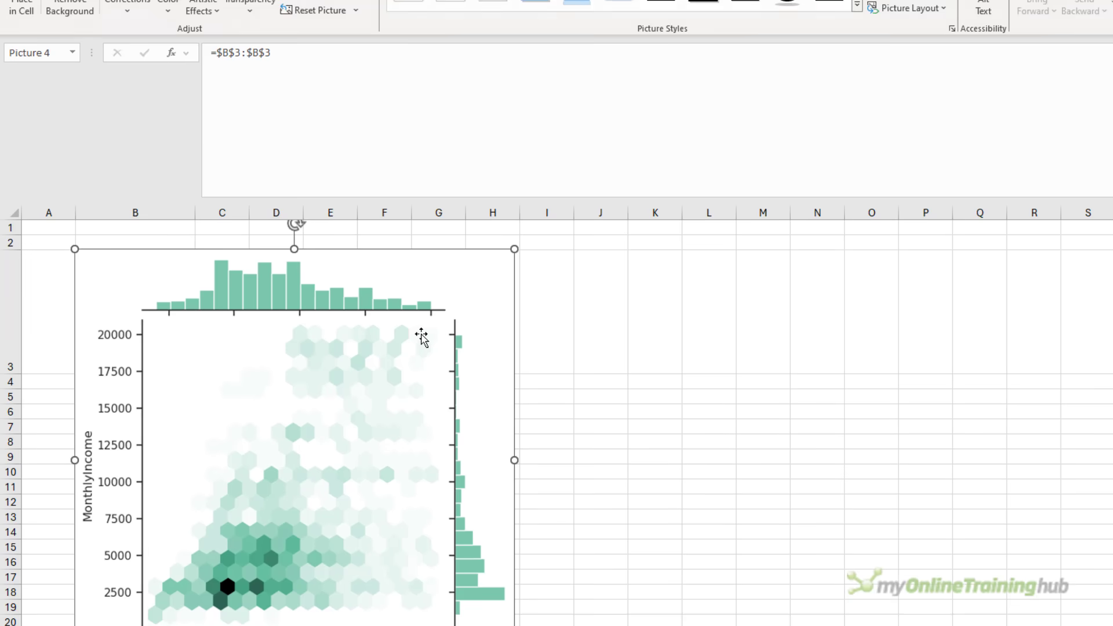
drag(430, 284, 606, 279)
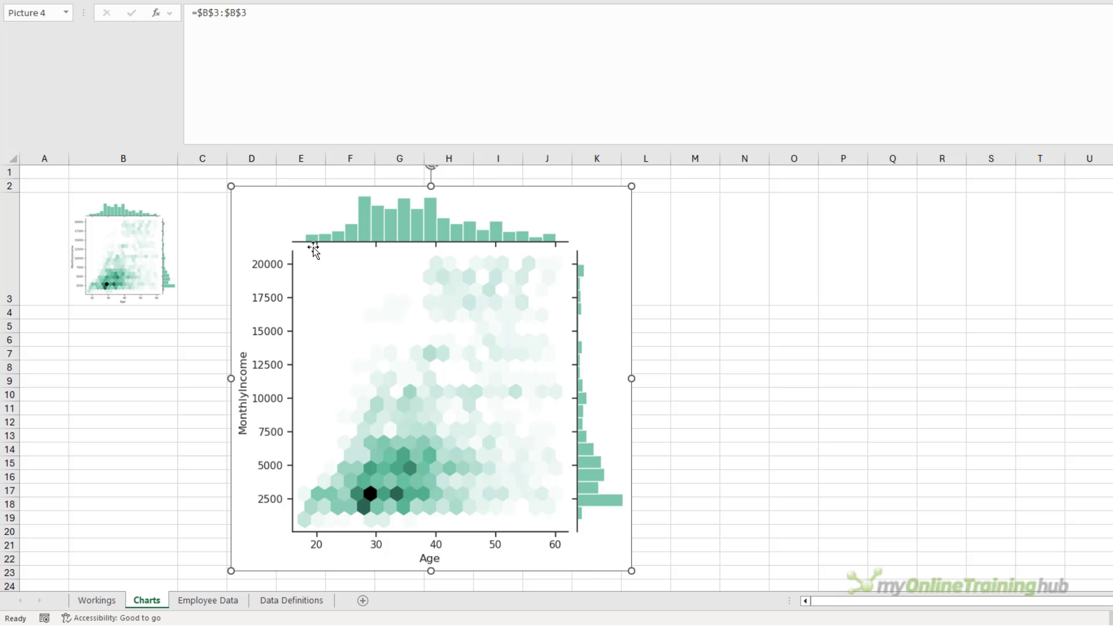
Step: Cut the linked picture and paste it onto a new worksheet near B2
key(ctrl+x)
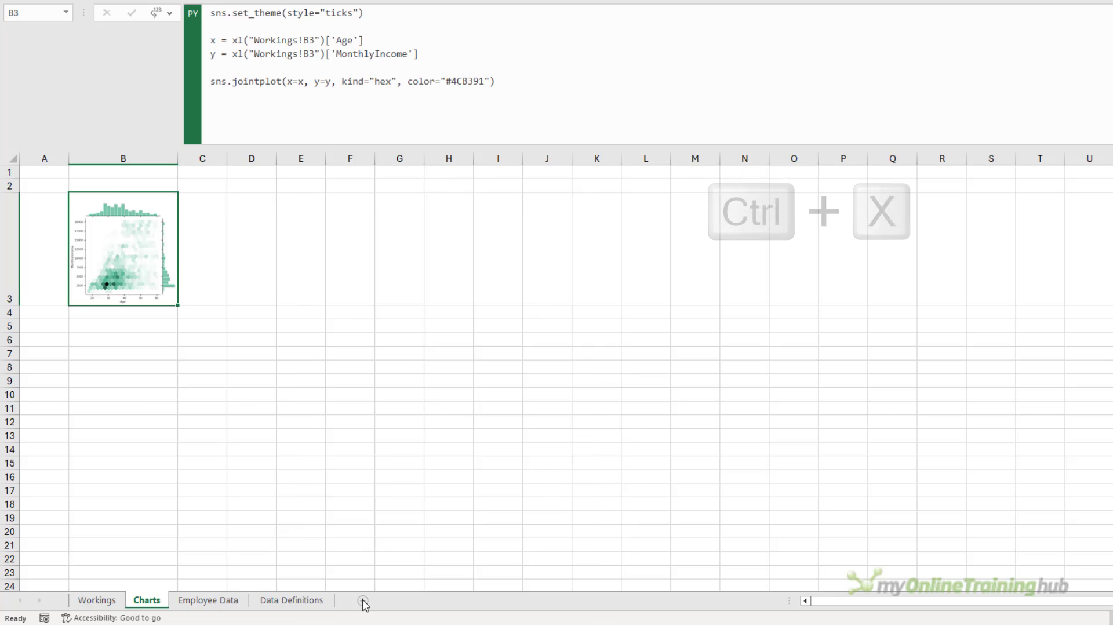
click(363, 600)
key(ctrl+v)
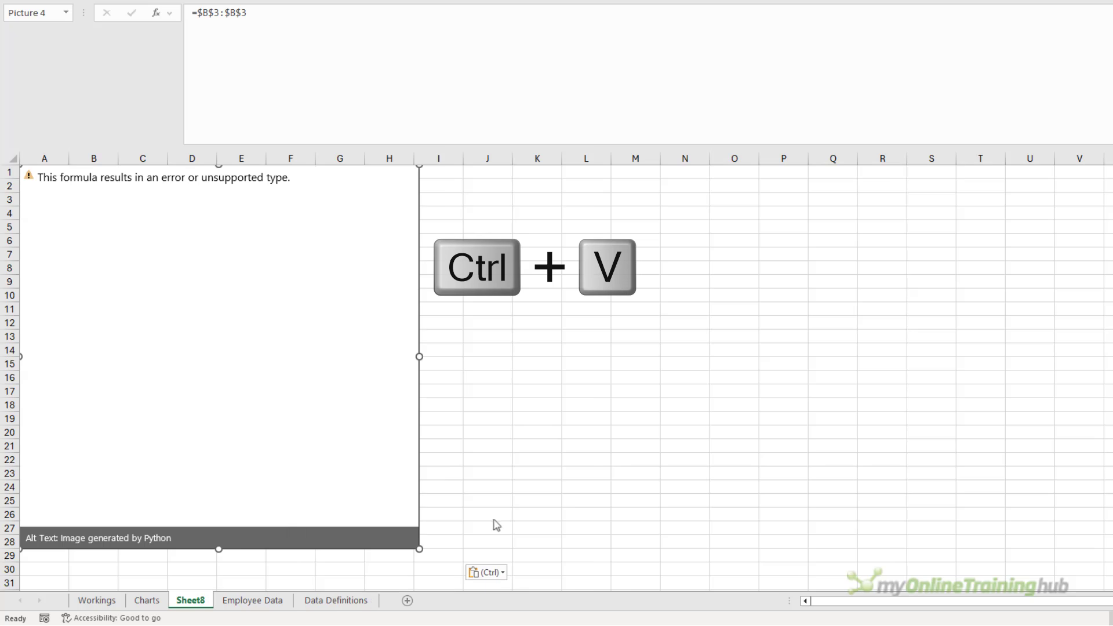
key(ctrl+shift+u)
drag(280, 99, 337, 117)
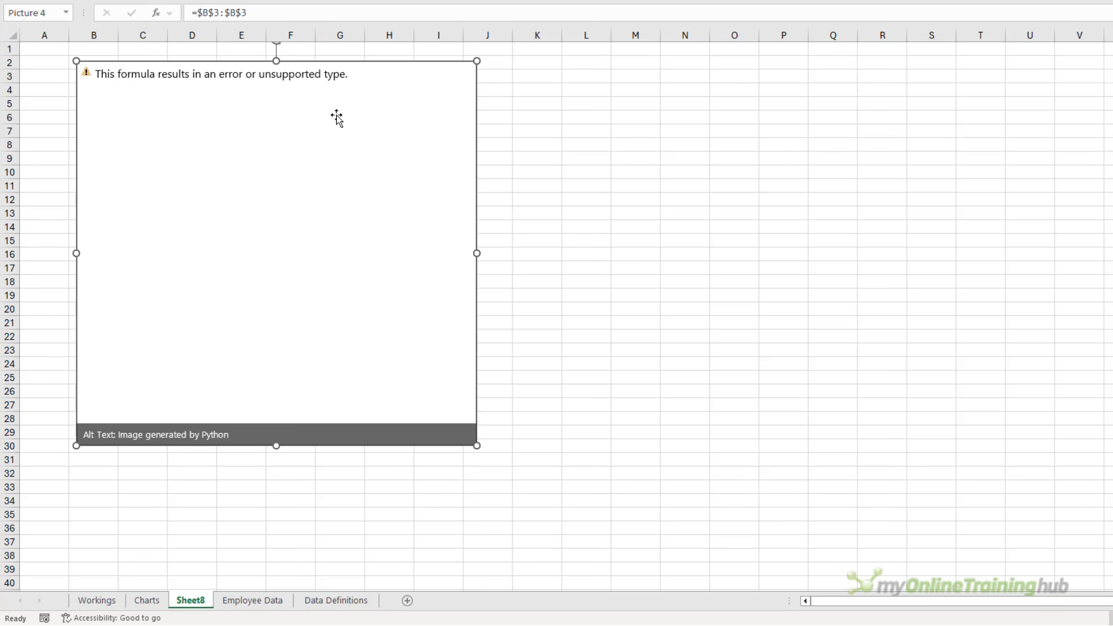
Step: Change the picture's link formula to =Charts!$B$3:$B$3 and nudge the chart slightly right
click(196, 12)
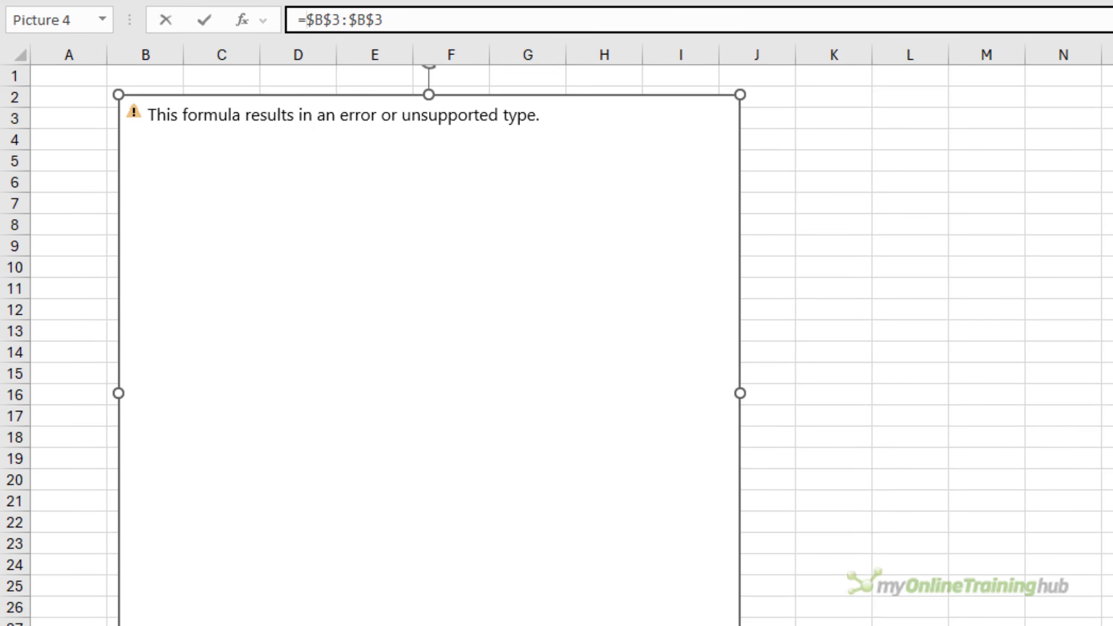
key(ctrl+Page_Down)
click(168, 244)
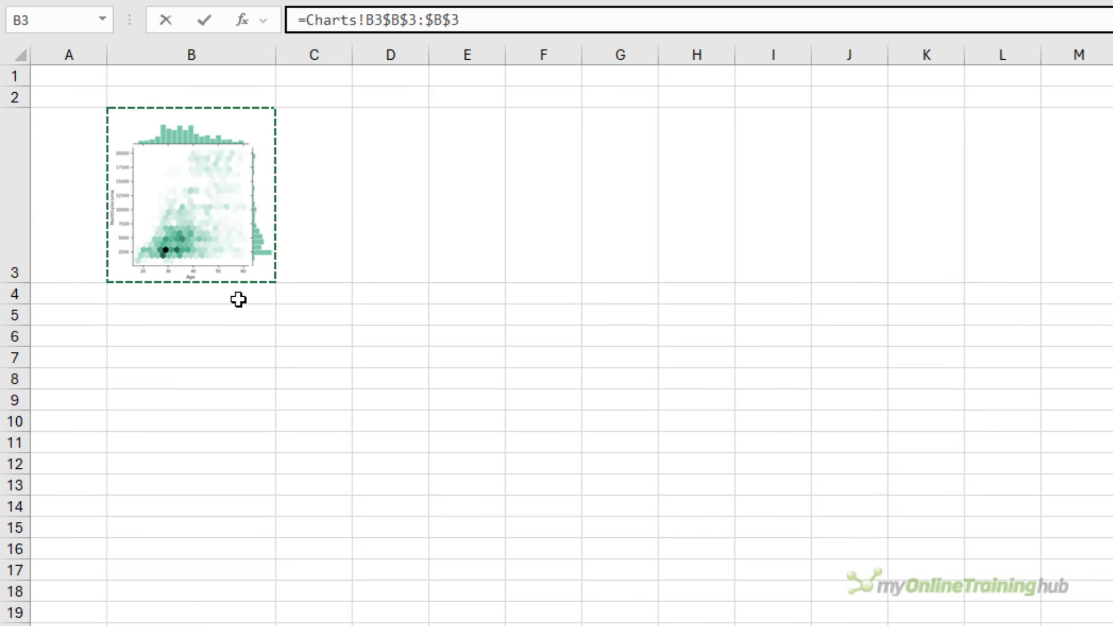
key(BackSpace)
key(BackSpace)
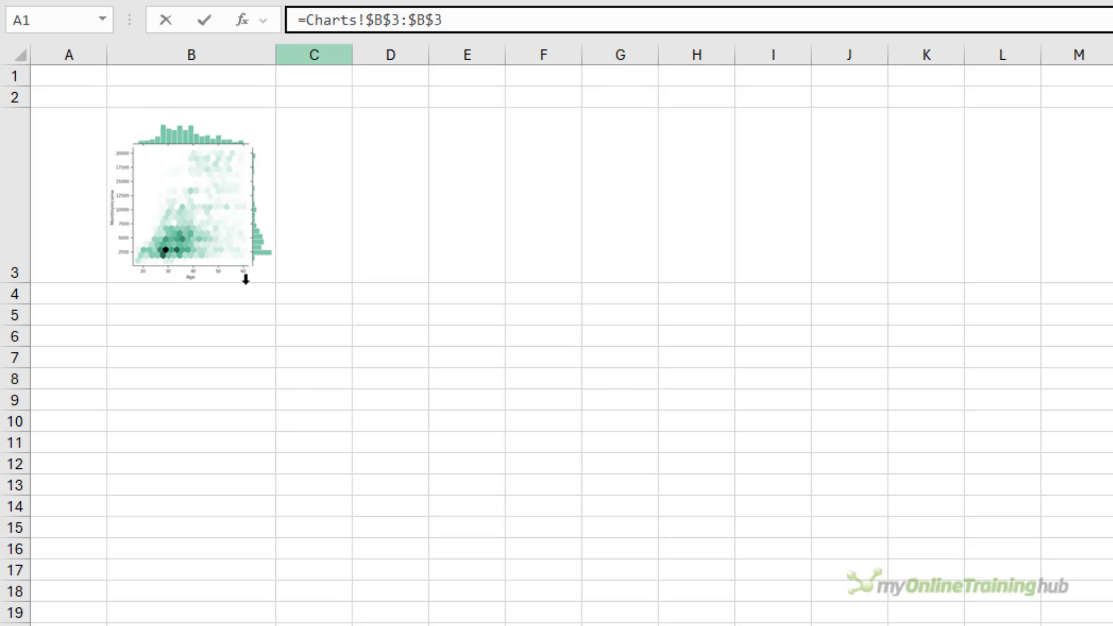
drag(367, 20, 479, 34)
key(Return)
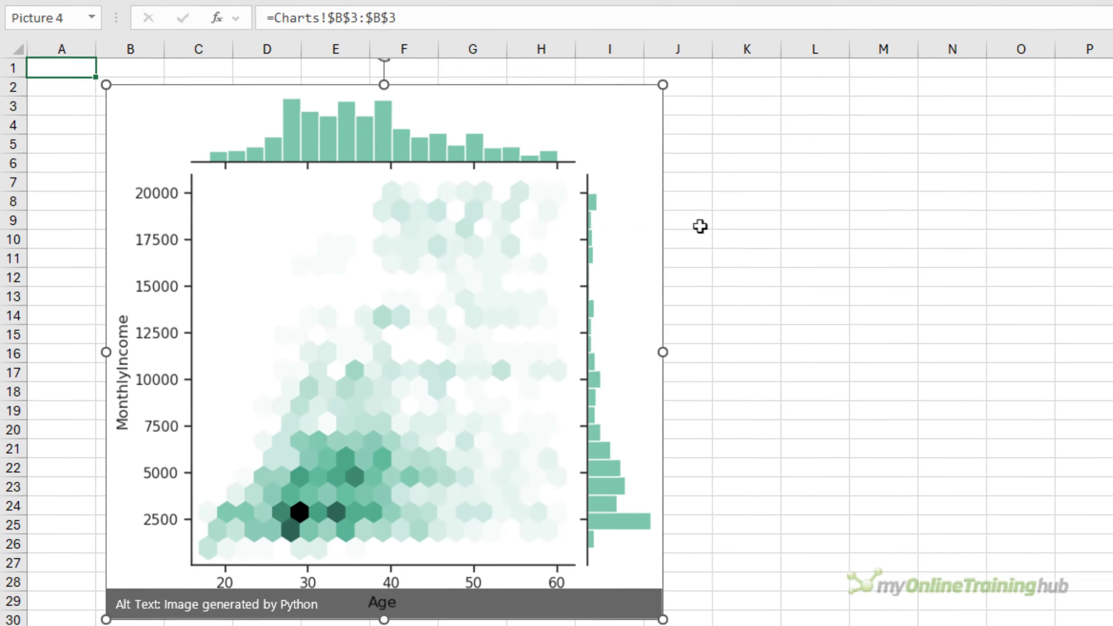
click(910, 267)
click(577, 249)
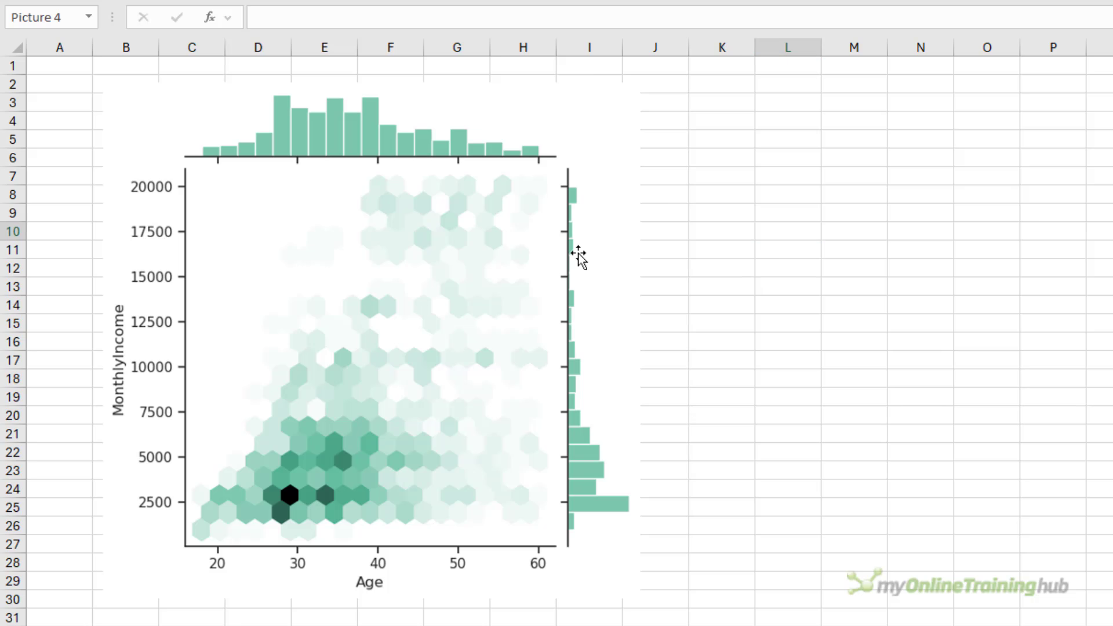
drag(577, 249, 600, 253)
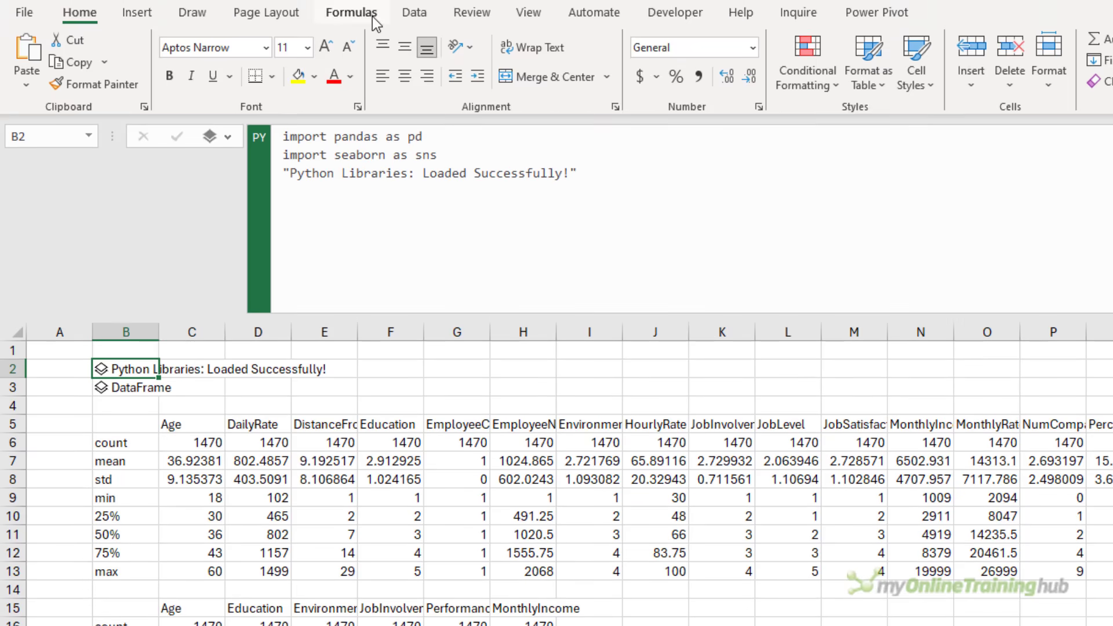
Step: Check Calculation Options, then recalculate with F9 and a full Ctrl+Alt+Shift+F9 recalculation
click(351, 13)
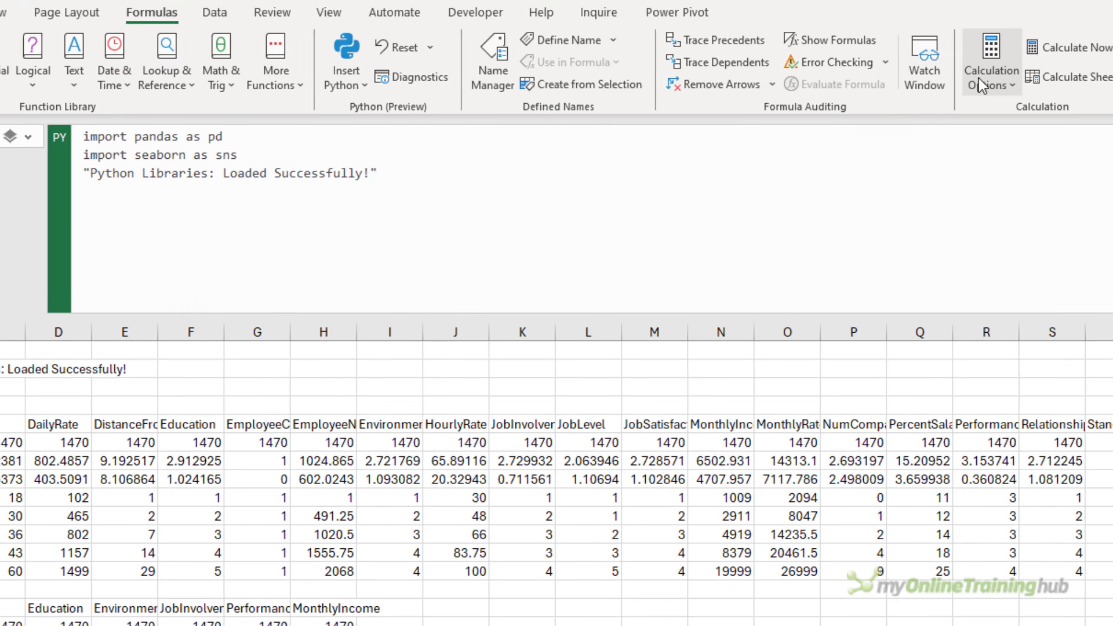
click(959, 79)
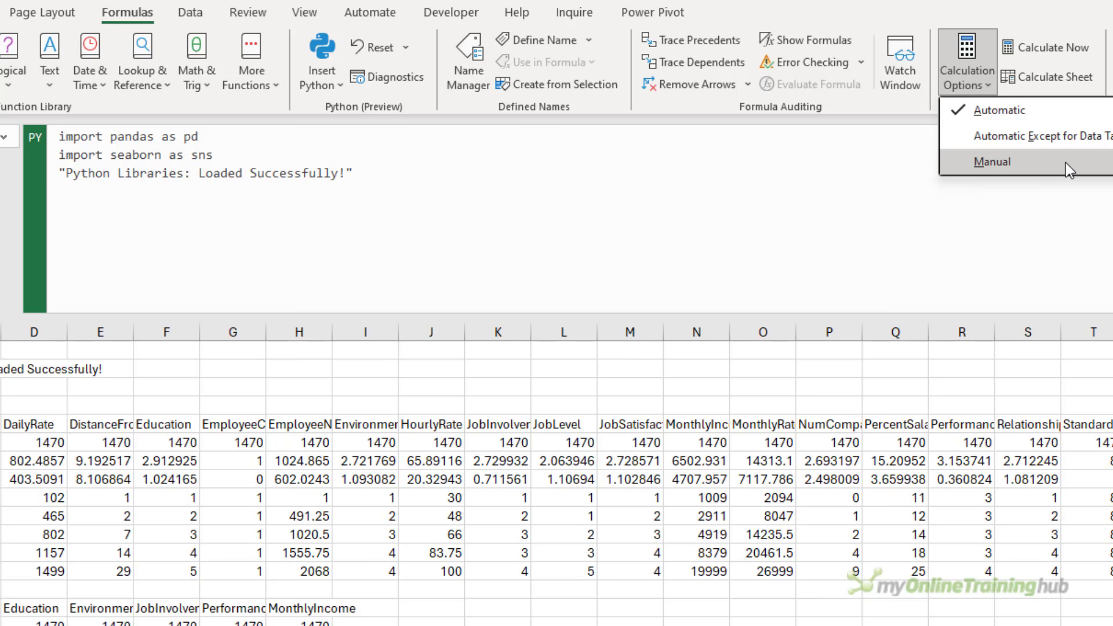
key(F9)
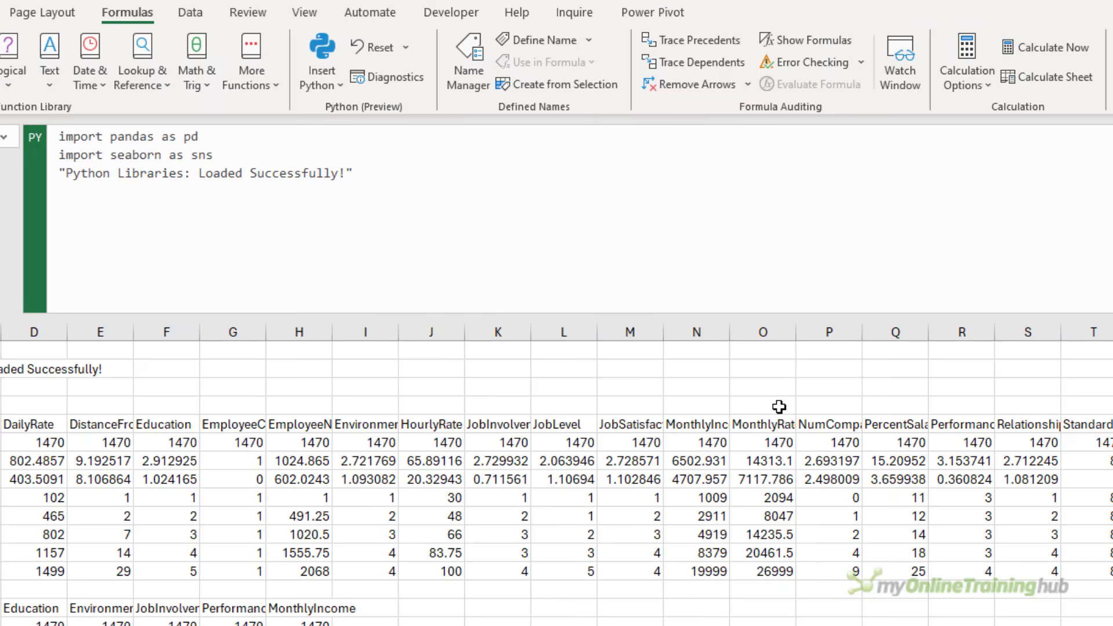
key(ctrl+alt+shift+F9)
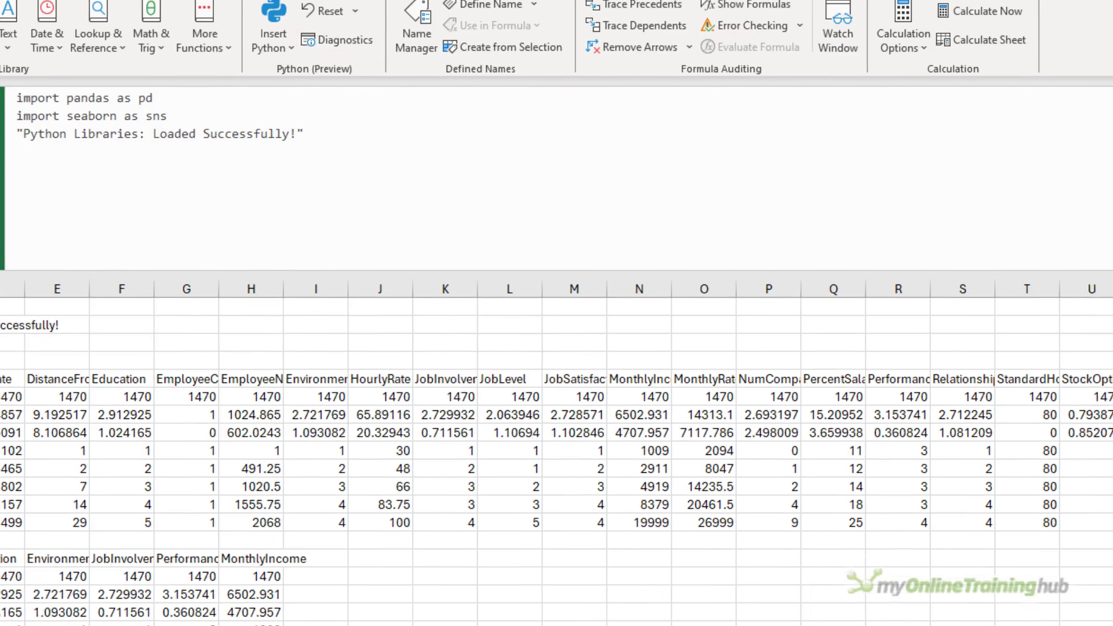
Step: Show the Python Diagnostics pane with the Workings B16 statistics output
click(387, 76)
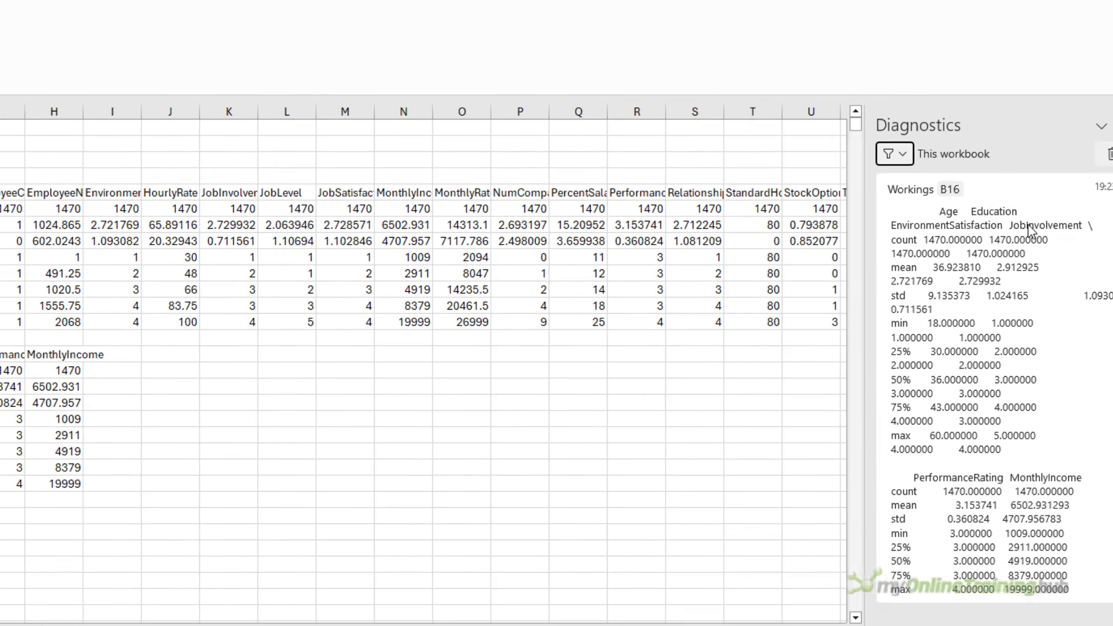